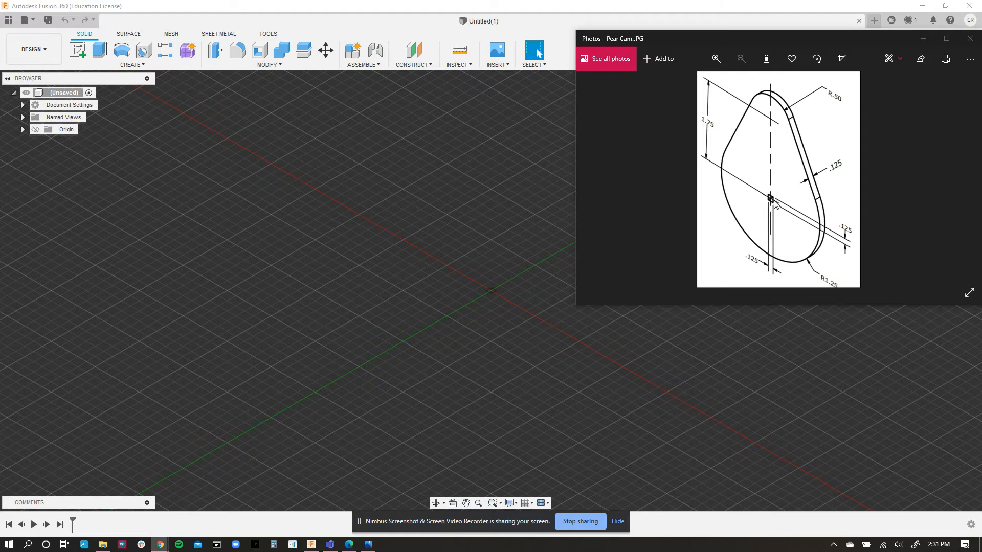
Step: Examine the radii, centre distance, thickness and square hole dimensions on the pear cam reference drawing, and move the drawing out of the way
{"action": "scroll", "coordinate": [772, 204], "scroll_direction": "up", "scroll_amount": 1}
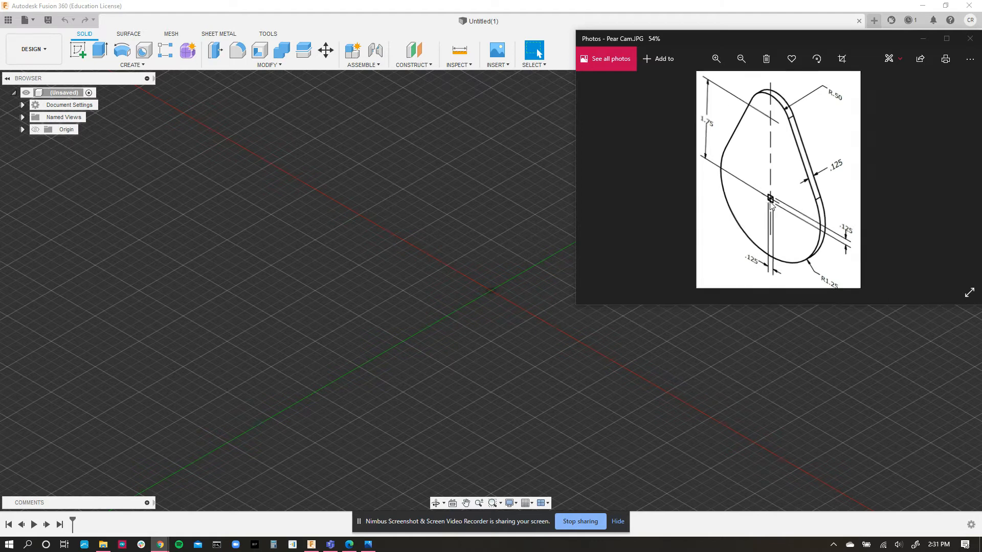
{"action": "scroll", "coordinate": [771, 204], "scroll_direction": "up", "scroll_amount": 3}
{"action": "scroll", "coordinate": [771, 204], "scroll_direction": "down", "scroll_amount": 2}
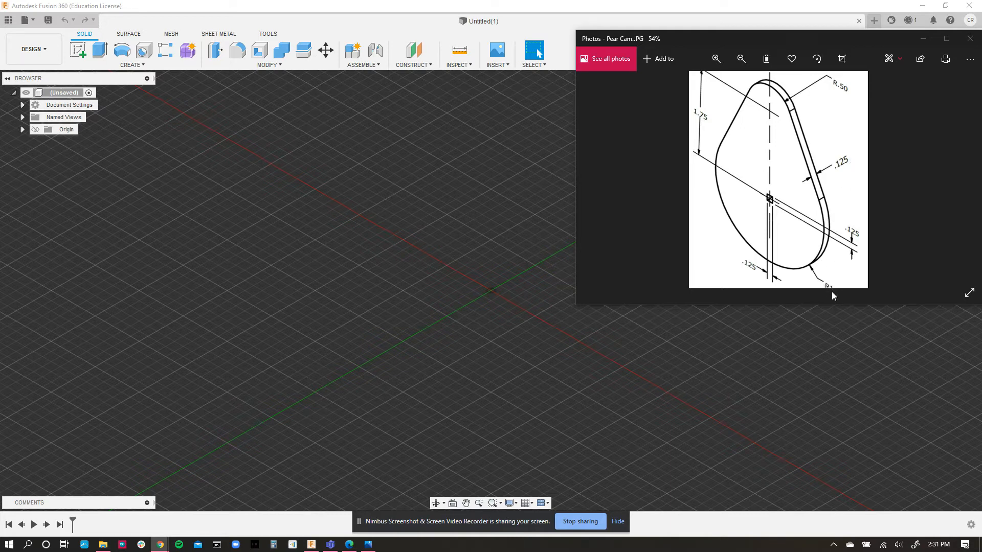
{"action": "scroll", "coordinate": [832, 290], "scroll_direction": "down", "scroll_amount": 1}
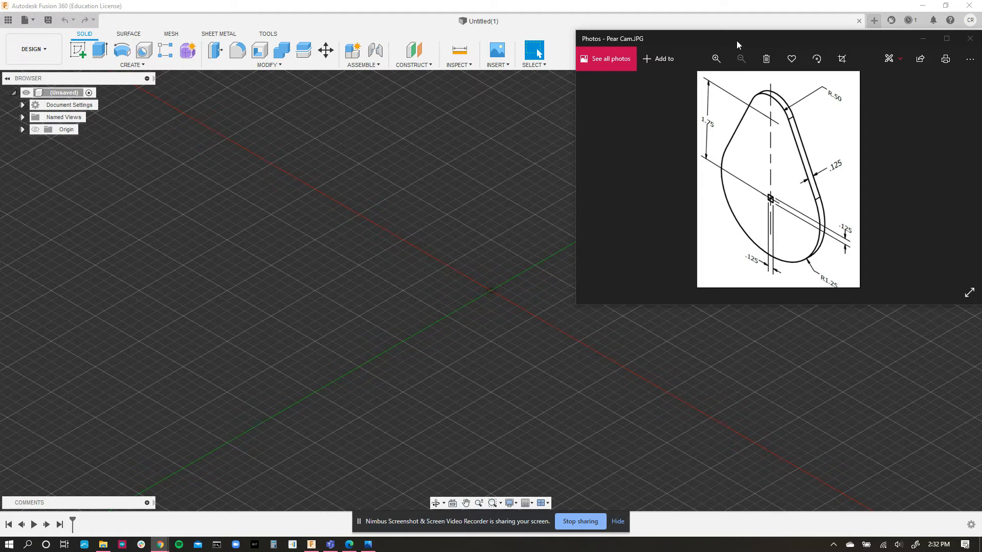
{"action": "left_click_drag", "start_coordinate": [736, 41], "coordinate": [981, 36]}
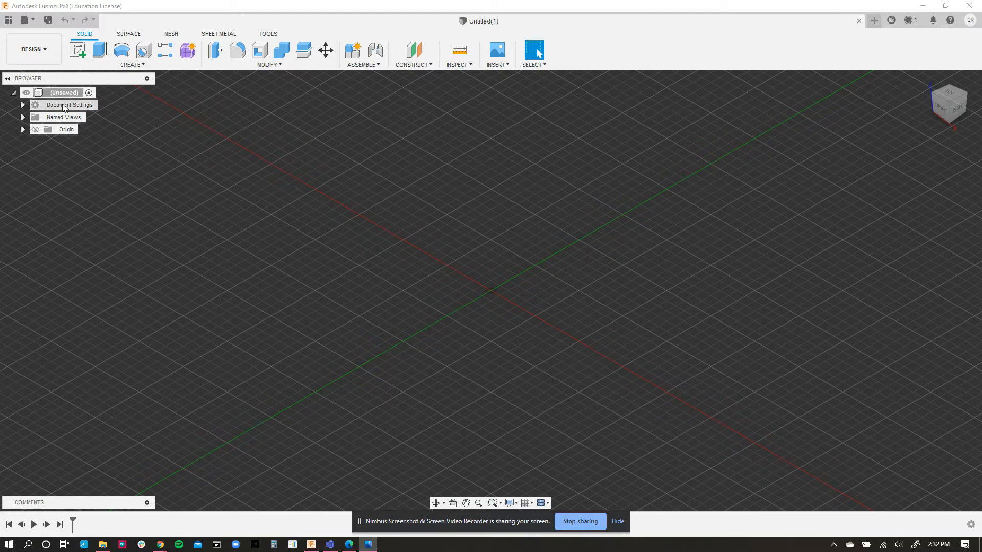
Step: Change the document's active units to inches
{"action": "left_click", "coordinate": [22, 105]}
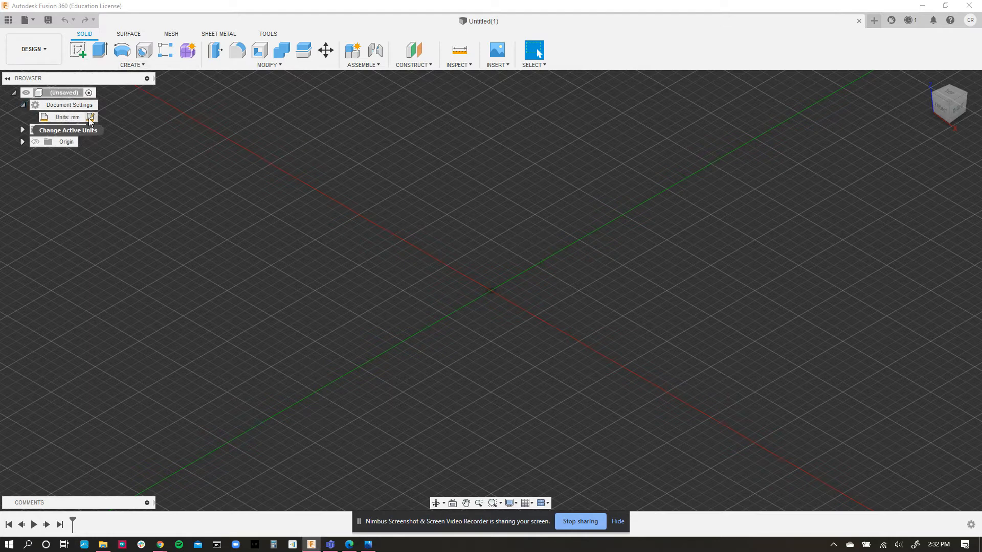
{"action": "left_click", "coordinate": [90, 117]}
{"action": "left_click", "coordinate": [937, 154]}
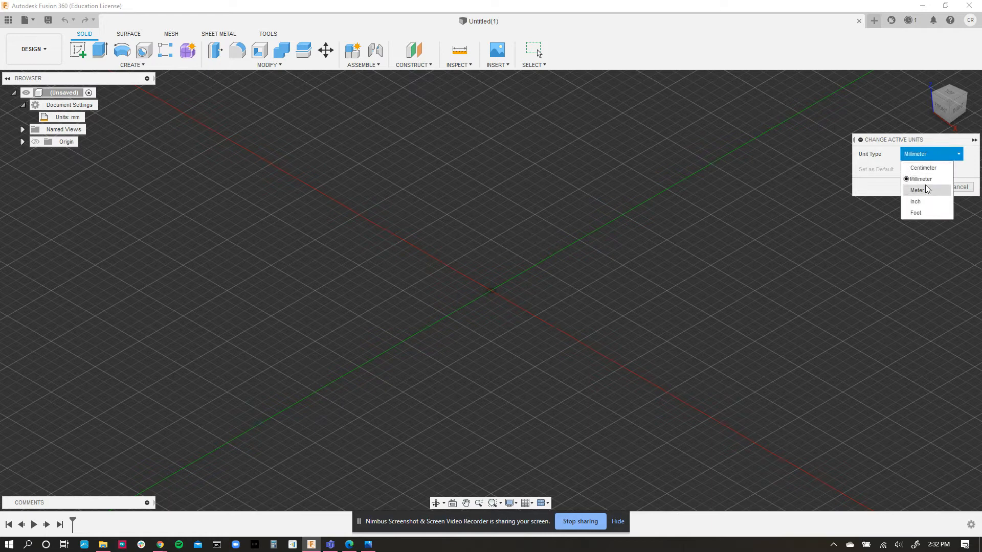
{"action": "left_click", "coordinate": [925, 202]}
{"action": "left_click", "coordinate": [922, 187]}
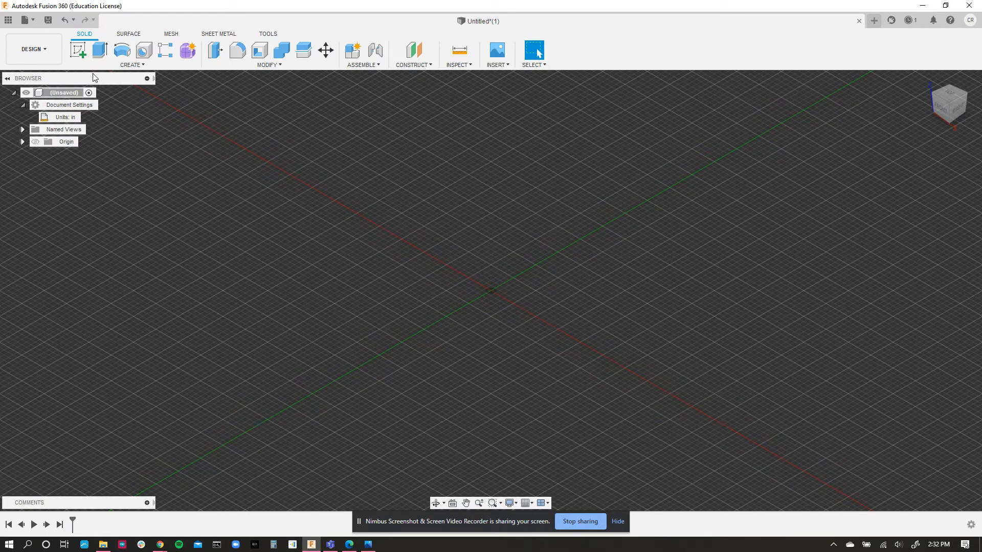
Step: Start a sketch on the front plane and draw a 1.25 in diameter circle centred on the origin
{"action": "left_click", "coordinate": [76, 51]}
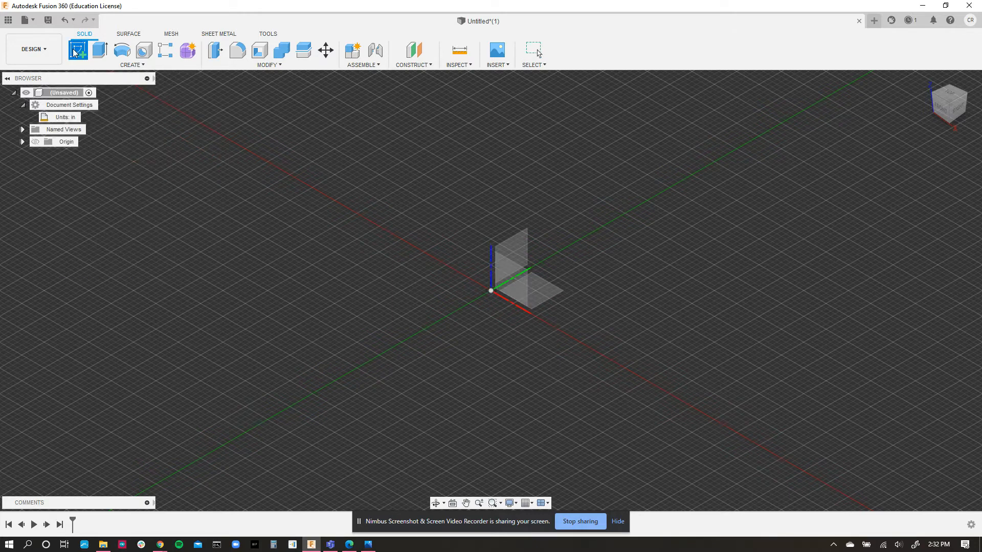
{"action": "left_click", "coordinate": [513, 281]}
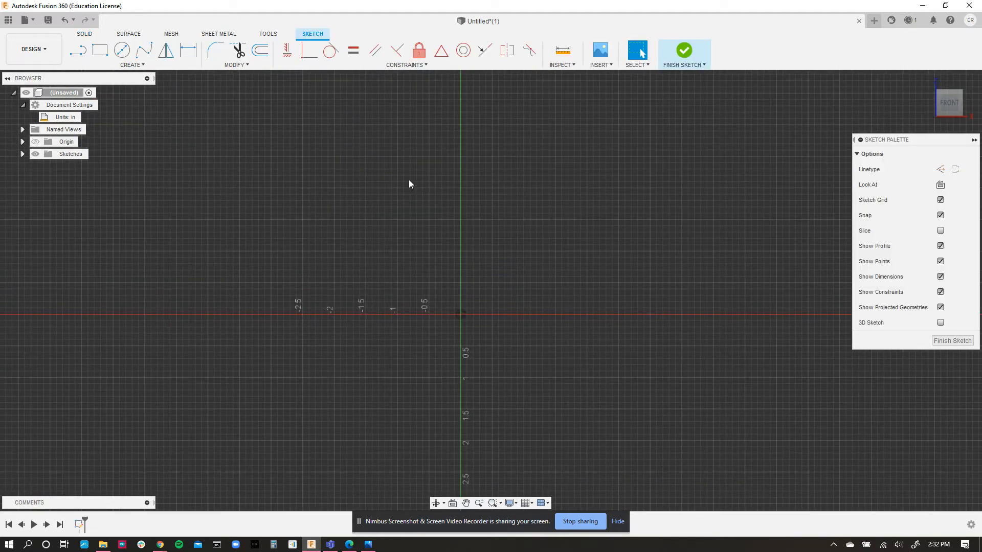
{"action": "left_click", "coordinate": [122, 52]}
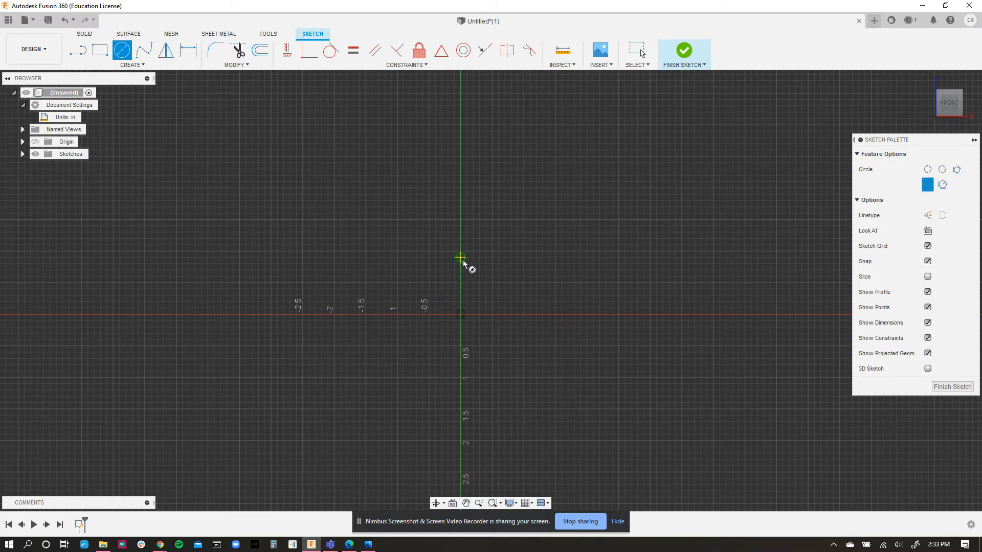
{"action": "left_click", "coordinate": [461, 315]}
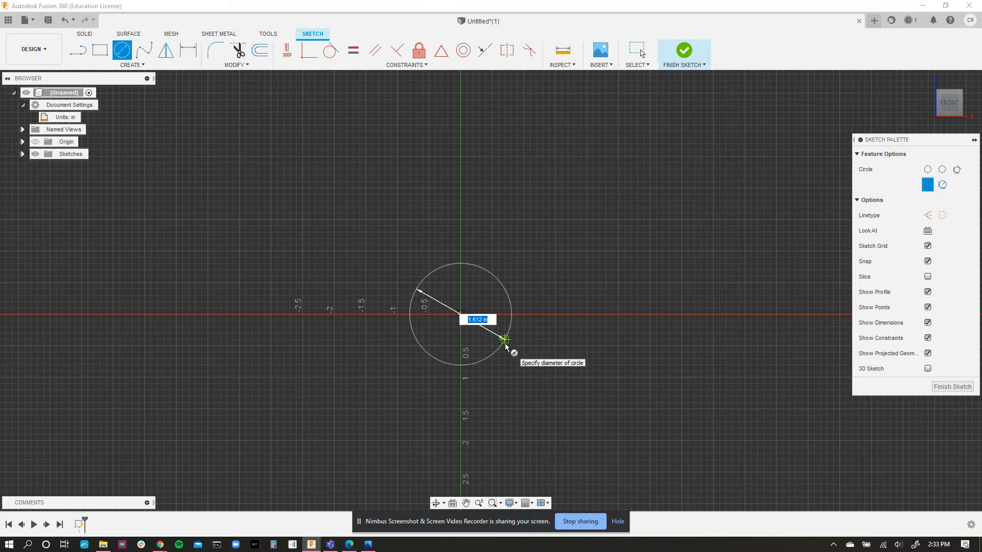
{"action": "type", "text": "1.25"}
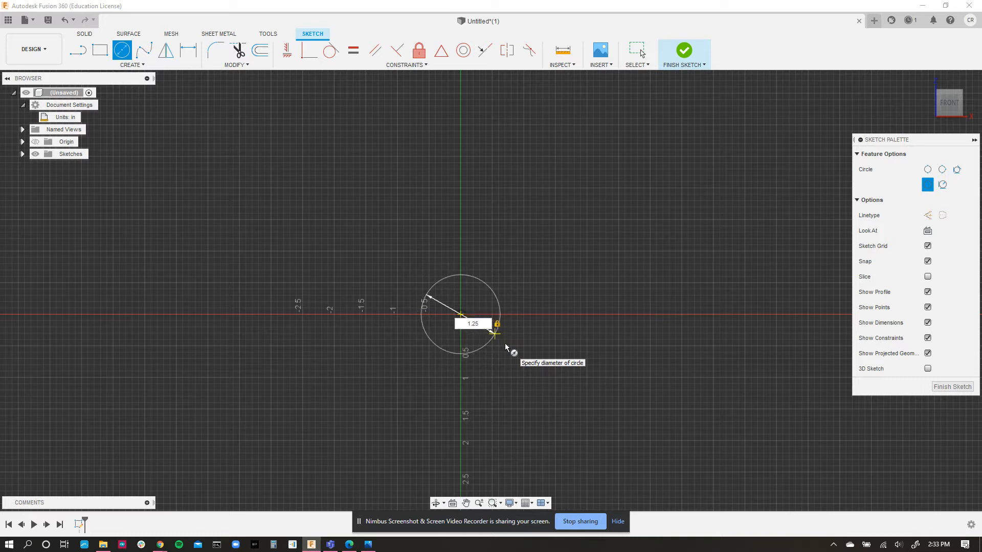
{"action": "key", "text": "Return"}
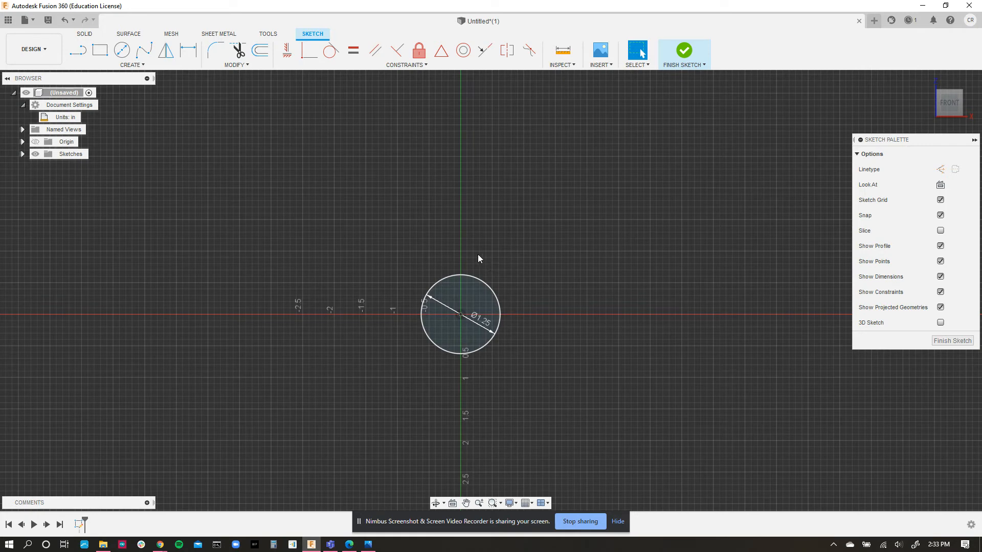
Step: Draw a 0.5 in diameter circle above the large circle, slightly left of the vertical axis
{"action": "left_click", "coordinate": [127, 55]}
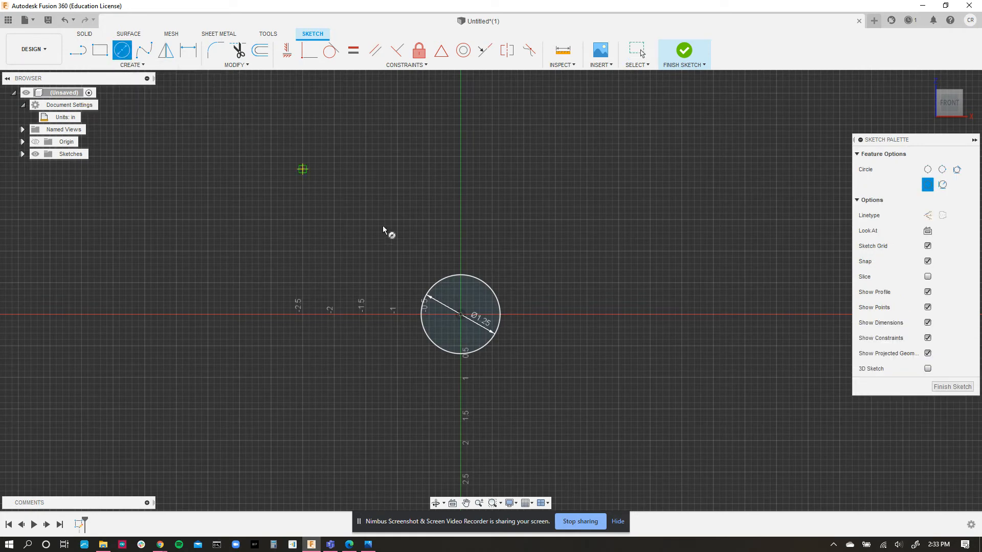
{"action": "left_click", "coordinate": [435, 188]}
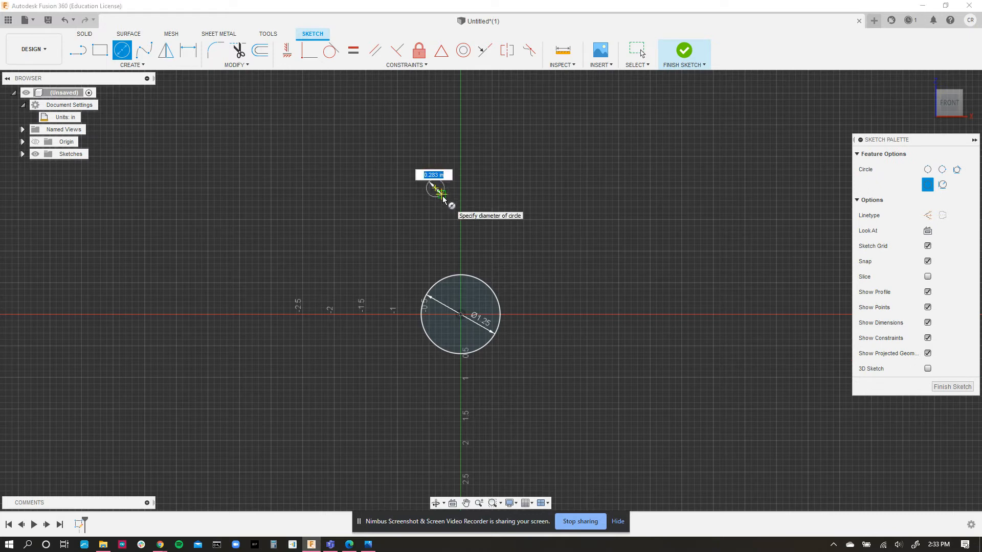
{"action": "type", "text": ".5"}
{"action": "key", "text": "Return"}
{"action": "key", "text": "Escape"}
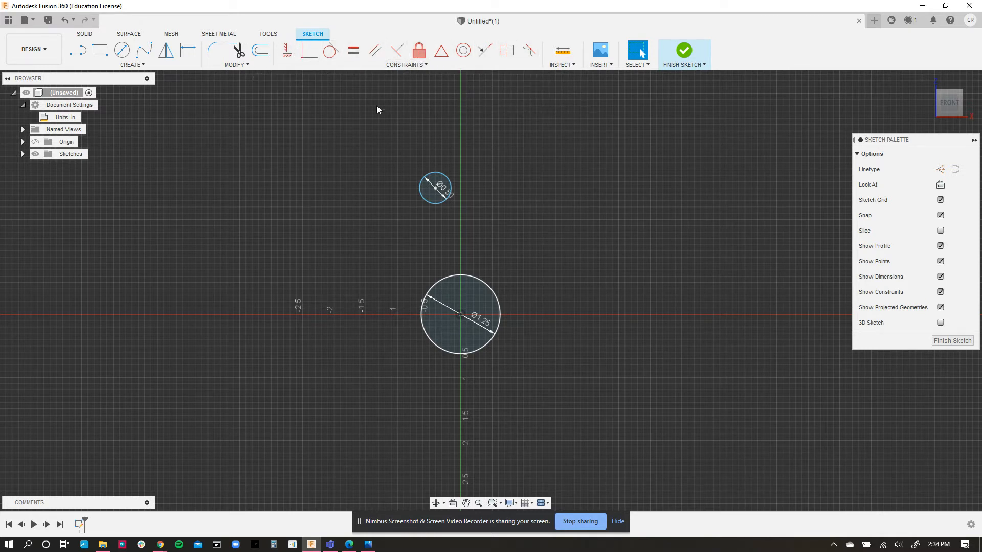
Step: Align the small circle's centre vertically with the large circle's centre using a Horizontal/Vertical constraint
{"action": "left_click", "coordinate": [433, 175]}
{"action": "left_click", "coordinate": [287, 50]}
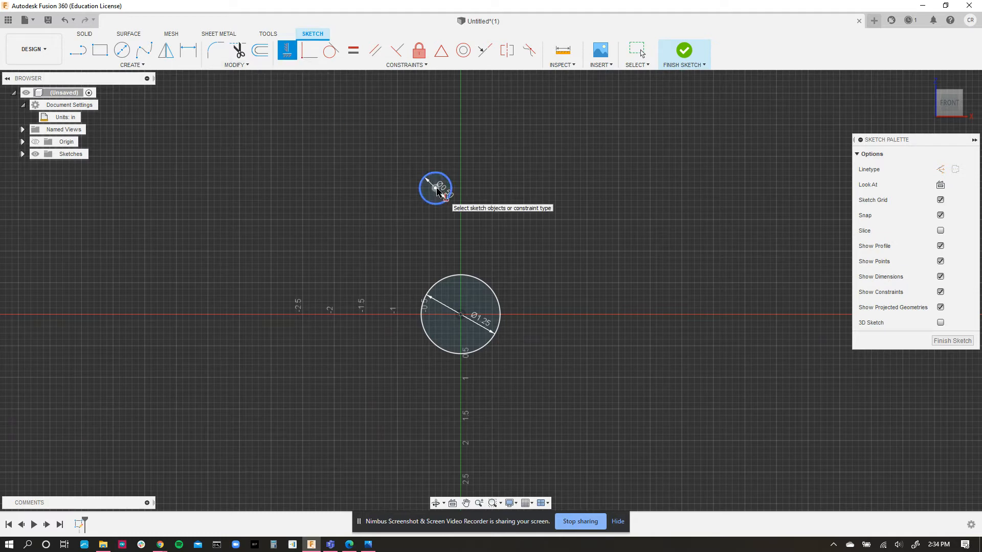
{"action": "left_click", "coordinate": [436, 189]}
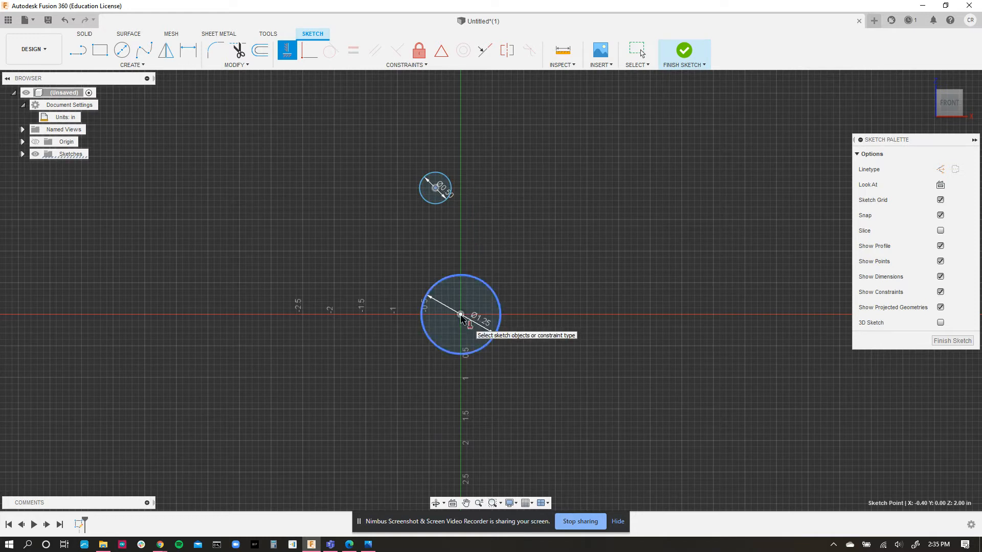
{"action": "left_click", "coordinate": [461, 314]}
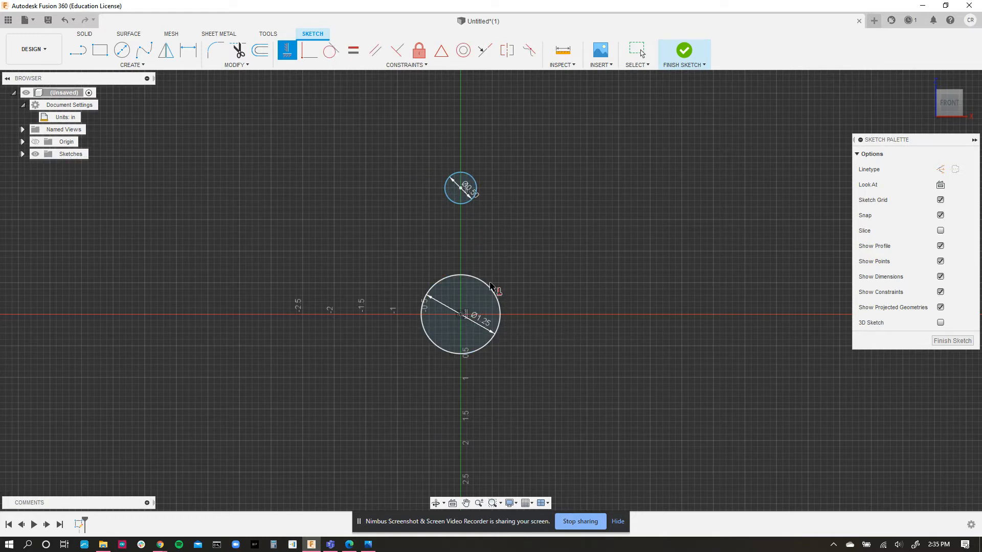
{"action": "left_click", "coordinate": [461, 189]}
{"action": "key", "text": "Escape"}
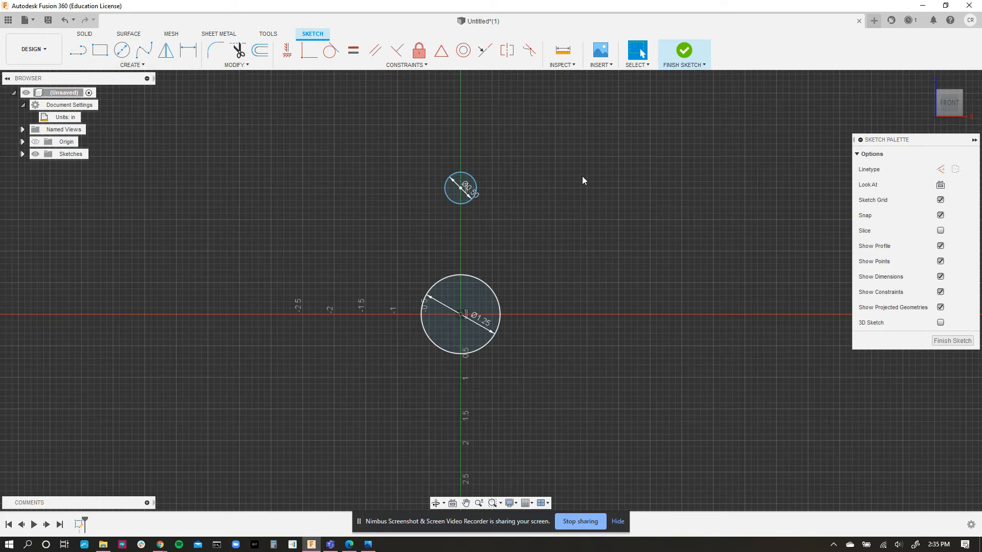
Step: Check the reference drawing and sketch a slanted line about 3 in long to the left of both circles, descending outward
{"action": "left_click_drag", "start_coordinate": [981, 82], "coordinate": [604, 81]}
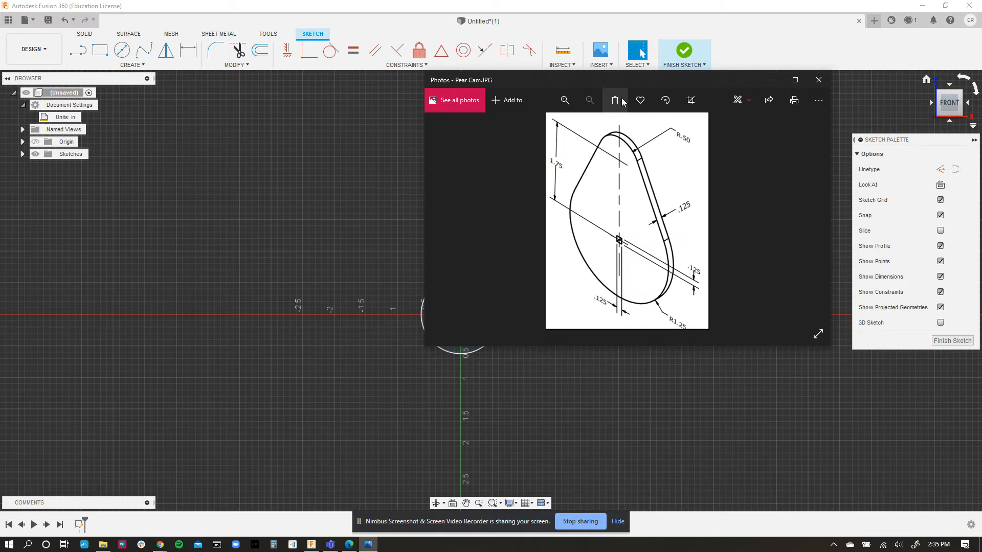
{"action": "left_click_drag", "start_coordinate": [623, 85], "coordinate": [981, 82]}
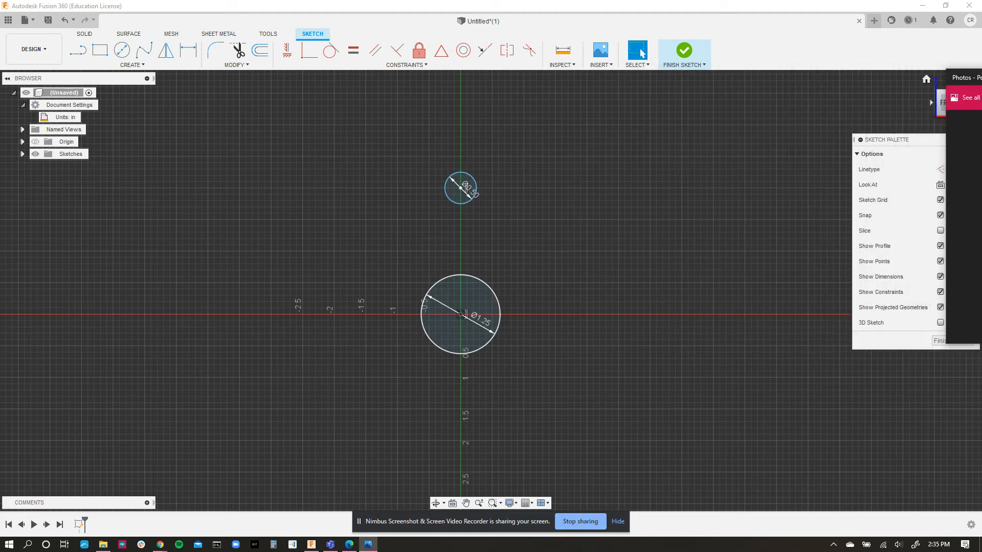
{"action": "left_click", "coordinate": [72, 54]}
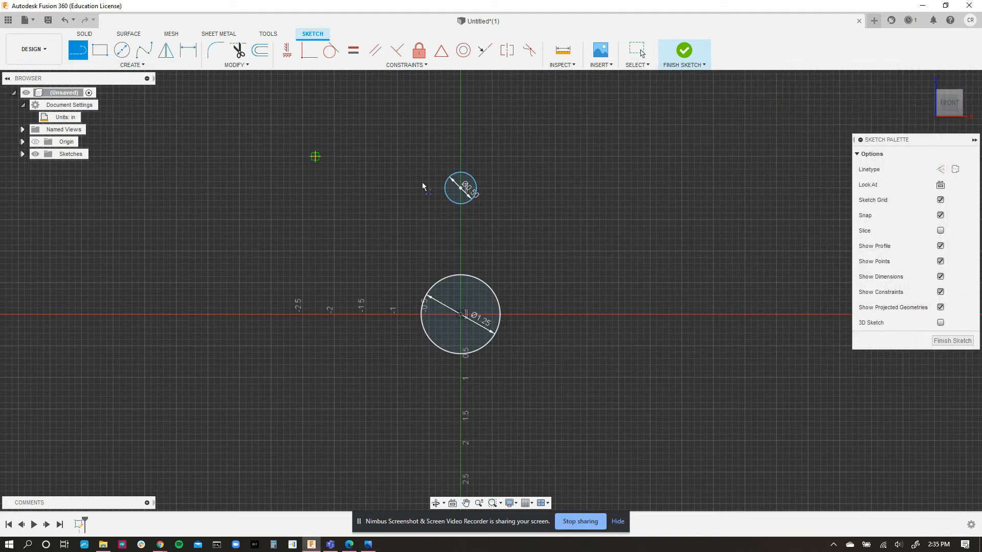
{"action": "left_click", "coordinate": [411, 145]}
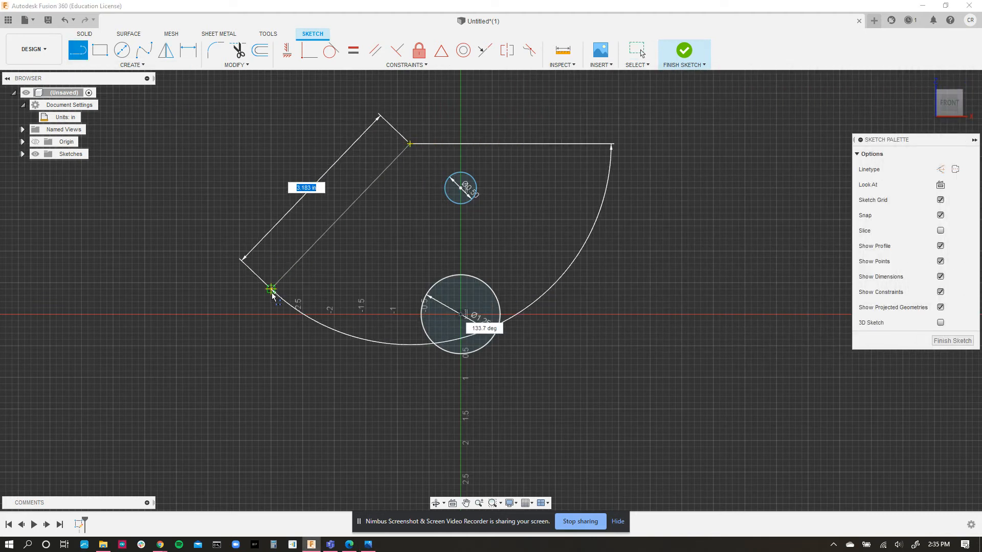
{"action": "left_click", "coordinate": [265, 296]}
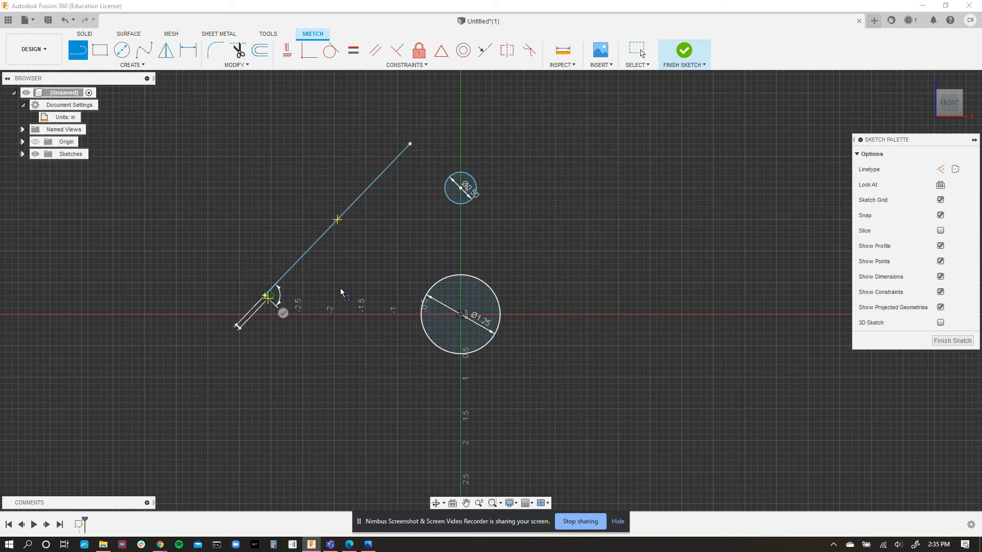
{"action": "key", "text": "Escape"}
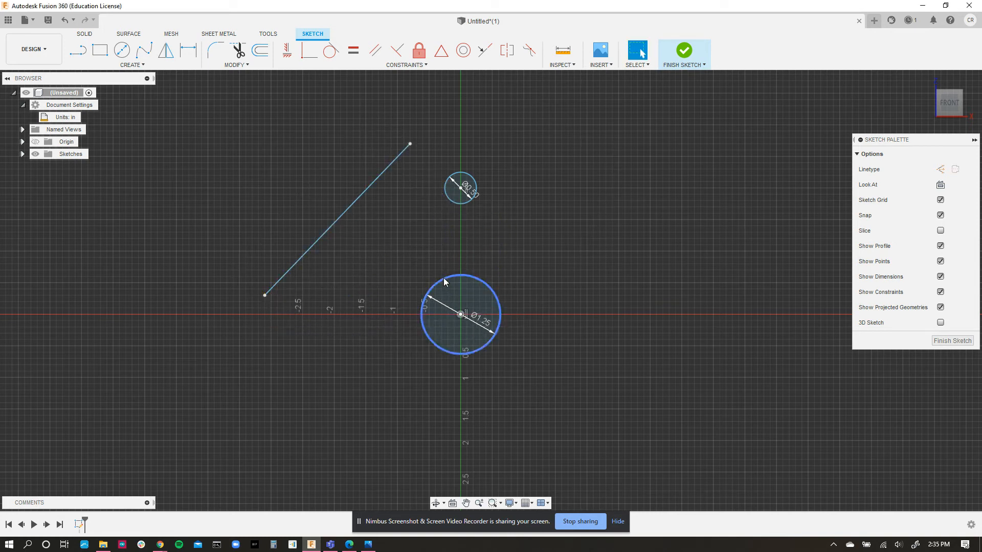
Step: Sketch a second slanted line about 3 in long to the right of both circles, descending outward
{"action": "key", "text": "l"}
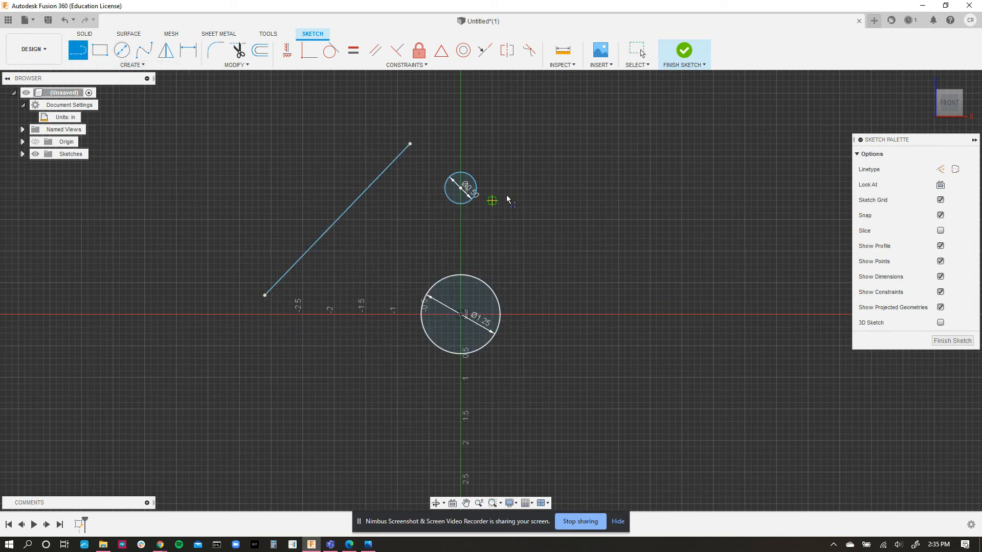
{"action": "left_click", "coordinate": [530, 163]}
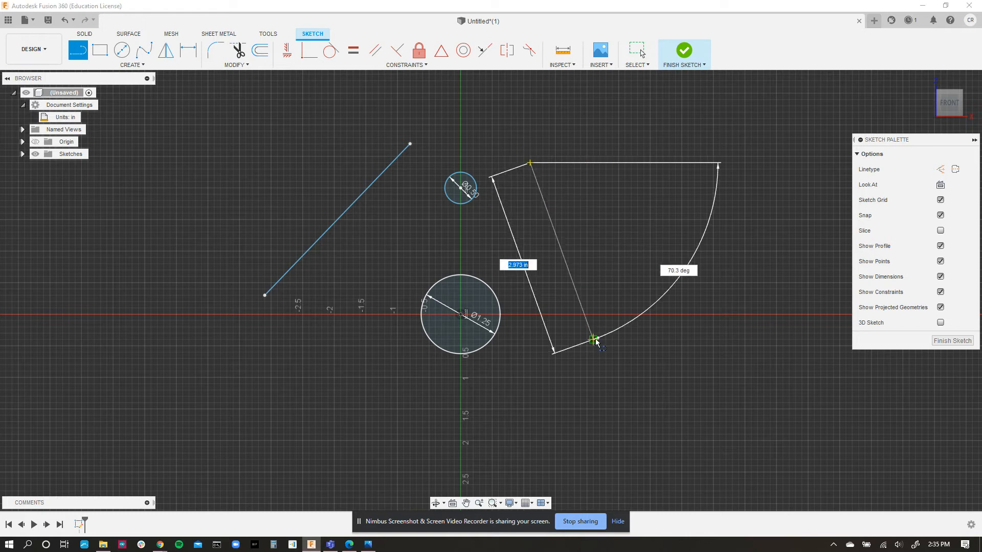
{"action": "left_click", "coordinate": [606, 352]}
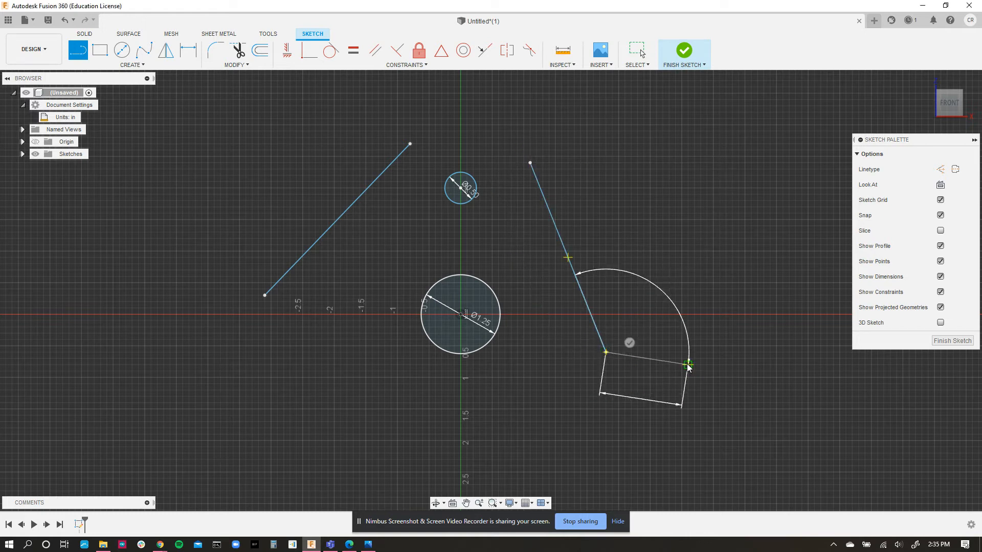
{"action": "key", "text": "Escape"}
Step: Check the reference drawing and dimension the vertical distance between the two circles' centres as 1.75 in
{"action": "left_click_drag", "start_coordinate": [981, 76], "coordinate": [790, 78]}
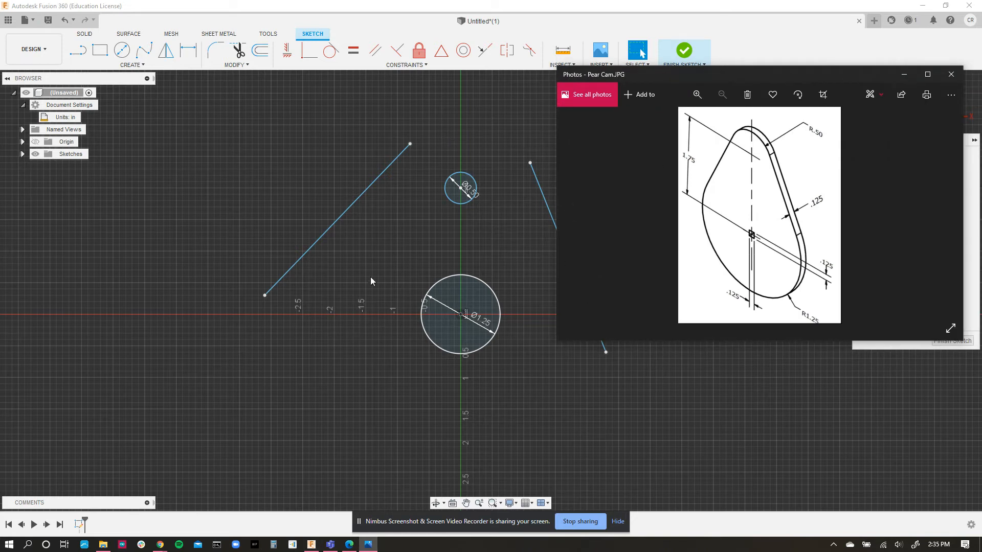
{"action": "left_click_drag", "start_coordinate": [767, 79], "coordinate": [981, 79]}
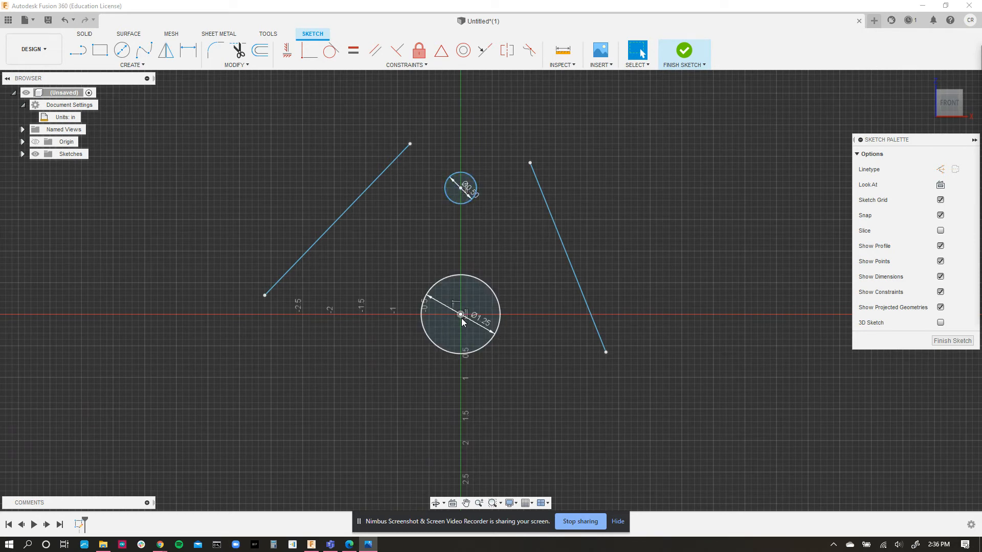
{"action": "left_click", "coordinate": [141, 65]}
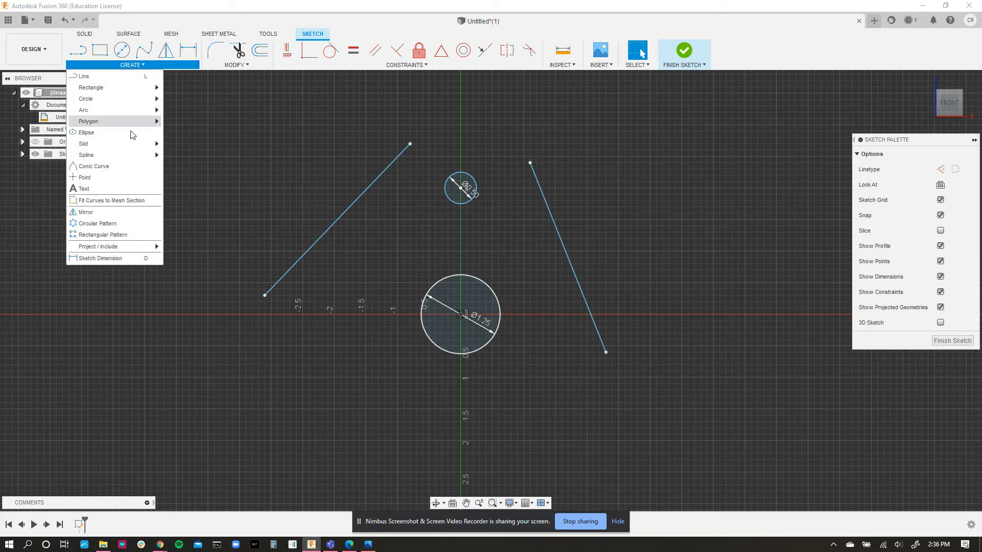
{"action": "left_click", "coordinate": [218, 148]}
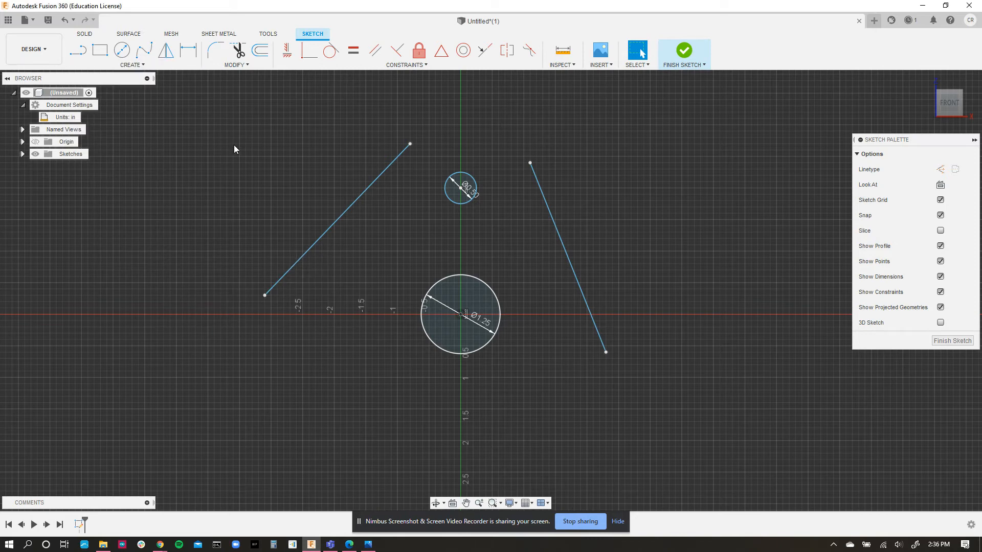
{"action": "key", "text": "d"}
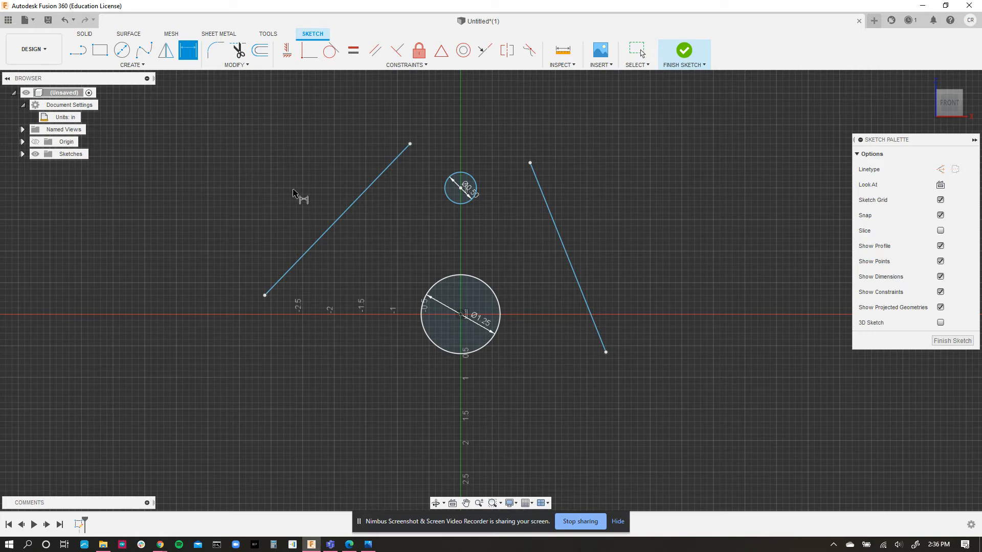
{"action": "left_click", "coordinate": [459, 190]}
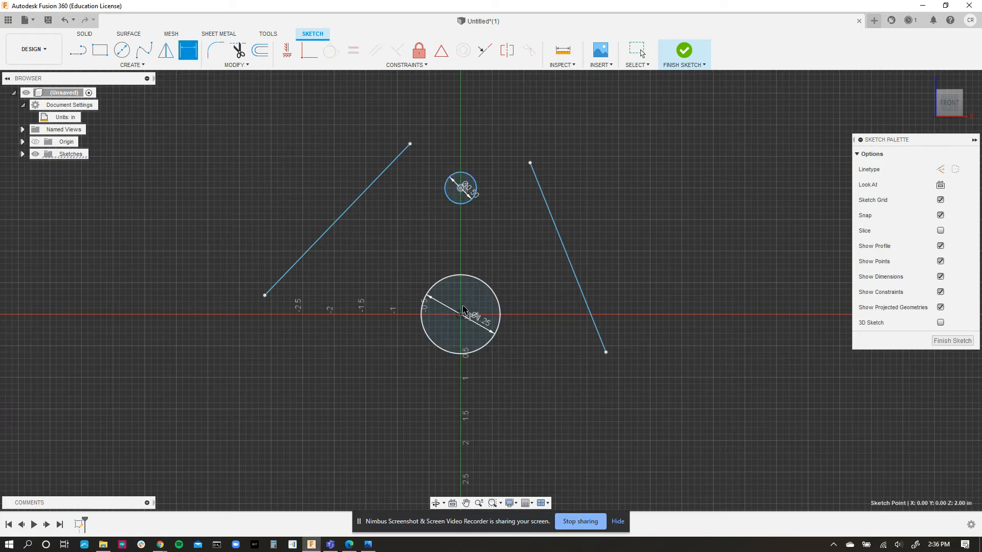
{"action": "left_click", "coordinate": [460, 315]}
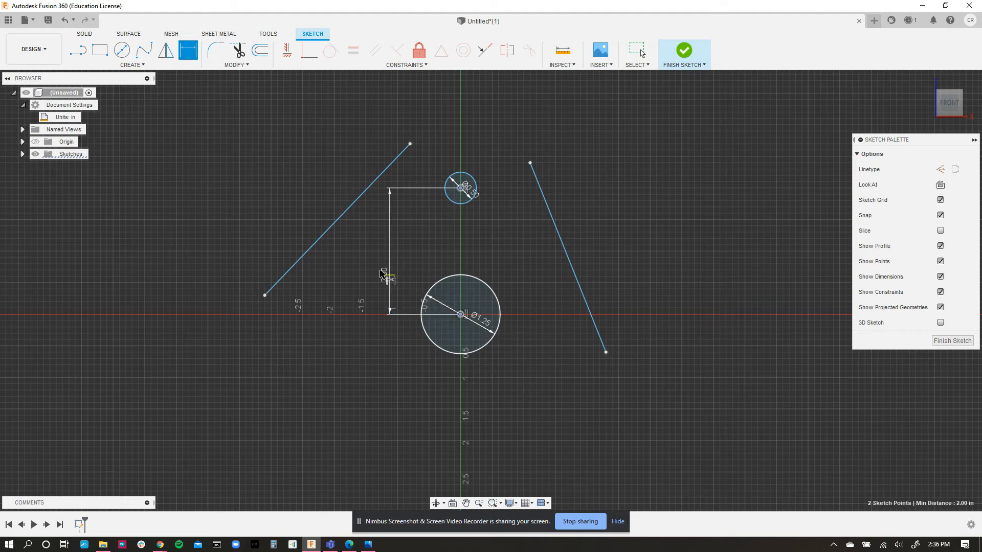
{"action": "left_click", "coordinate": [373, 276]}
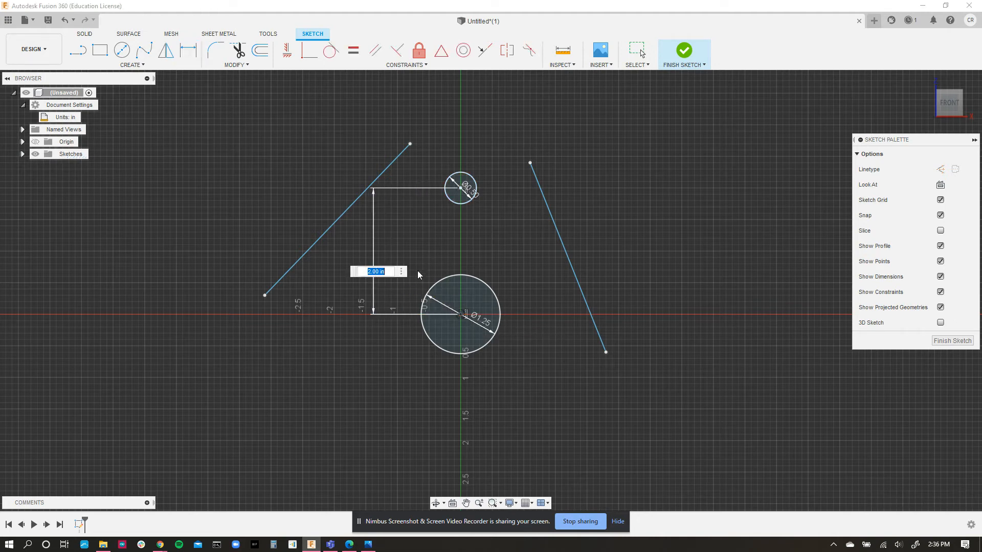
{"action": "type", "text": "1.75"}
{"action": "key", "text": "Return"}
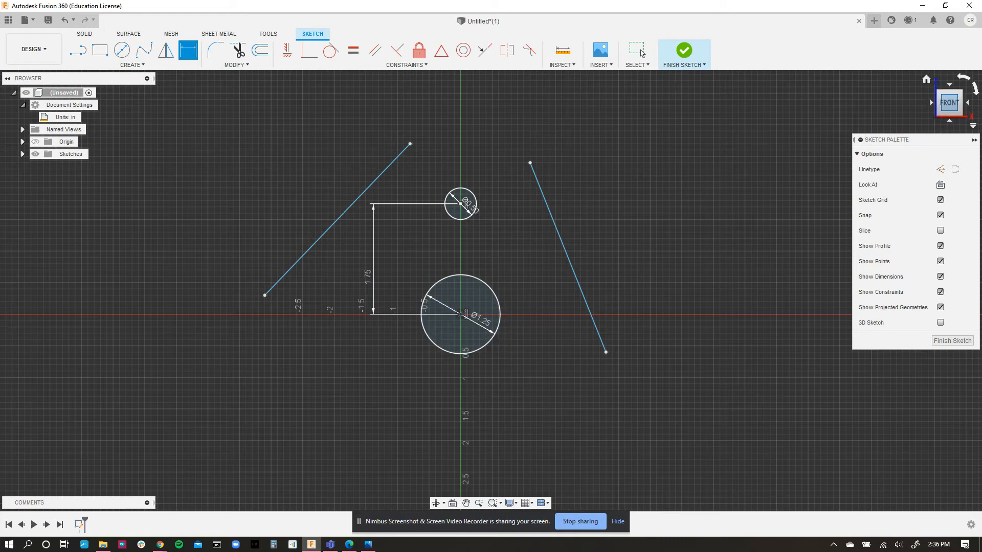
Step: Recheck the reference drawing's radii and set the large circle's diameter to 2.5 in
{"action": "key", "text": "alt+Tab"}
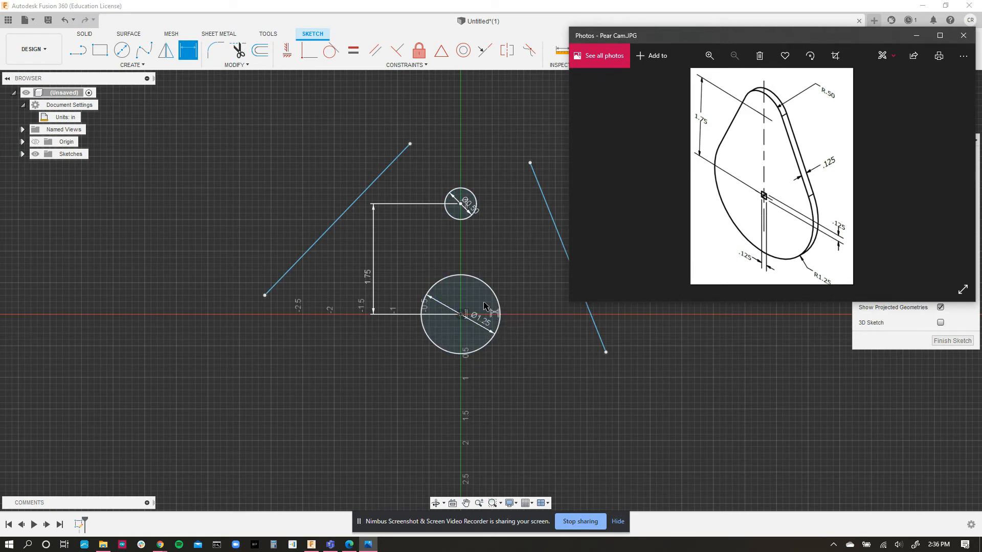
{"action": "left_click", "coordinate": [514, 21]}
{"action": "key", "text": "Escape"}
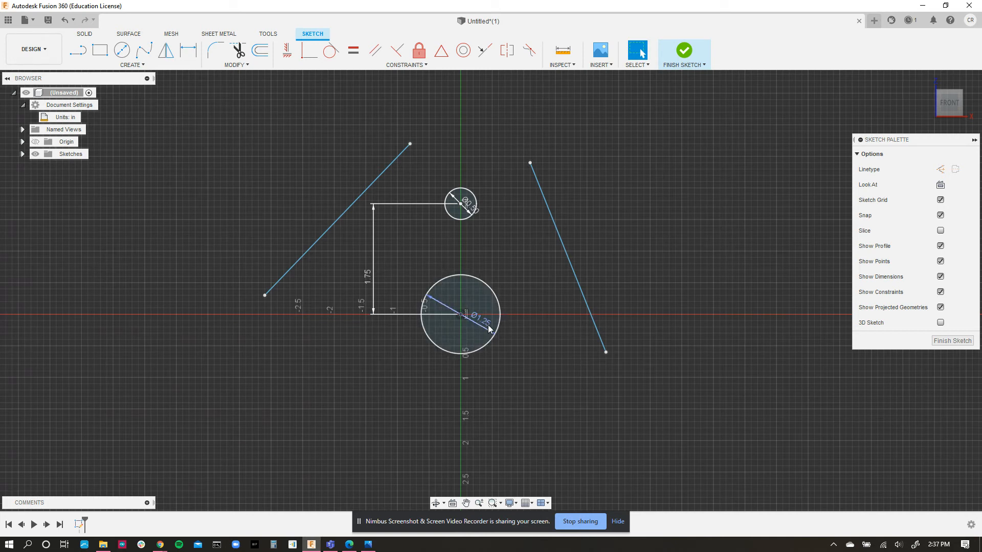
{"action": "scroll", "coordinate": [485, 328], "scroll_direction": "down", "scroll_amount": 2}
{"action": "scroll", "coordinate": [482, 326], "scroll_direction": "up", "scroll_amount": 5}
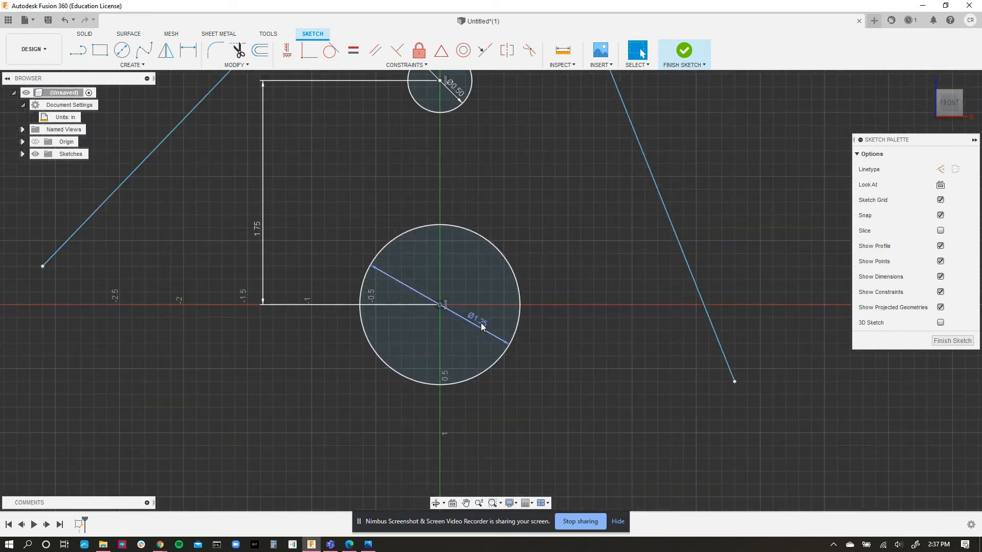
{"action": "double_click", "coordinate": [481, 326]}
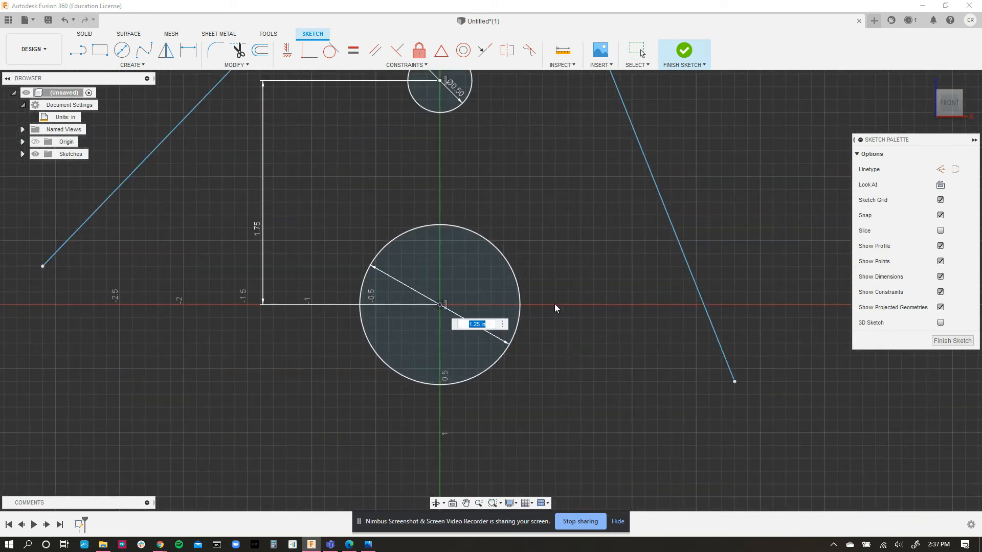
{"action": "type", "text": "2.5"}
{"action": "key", "text": "Return"}
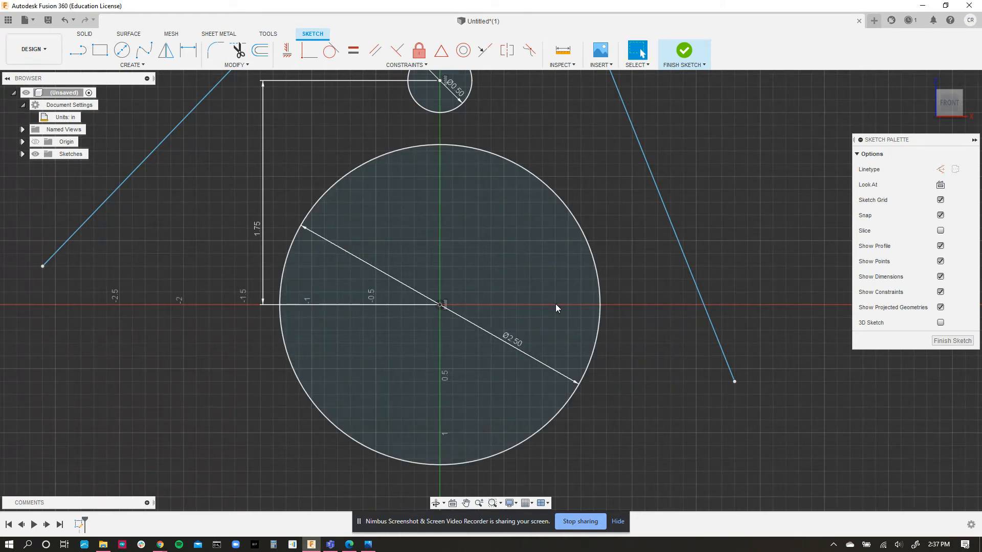
Step: Set the small upper circle's diameter to 1 in
{"action": "scroll", "coordinate": [569, 187], "scroll_direction": "up", "scroll_amount": 1}
{"action": "scroll", "coordinate": [550, 191], "scroll_direction": "down", "scroll_amount": 3}
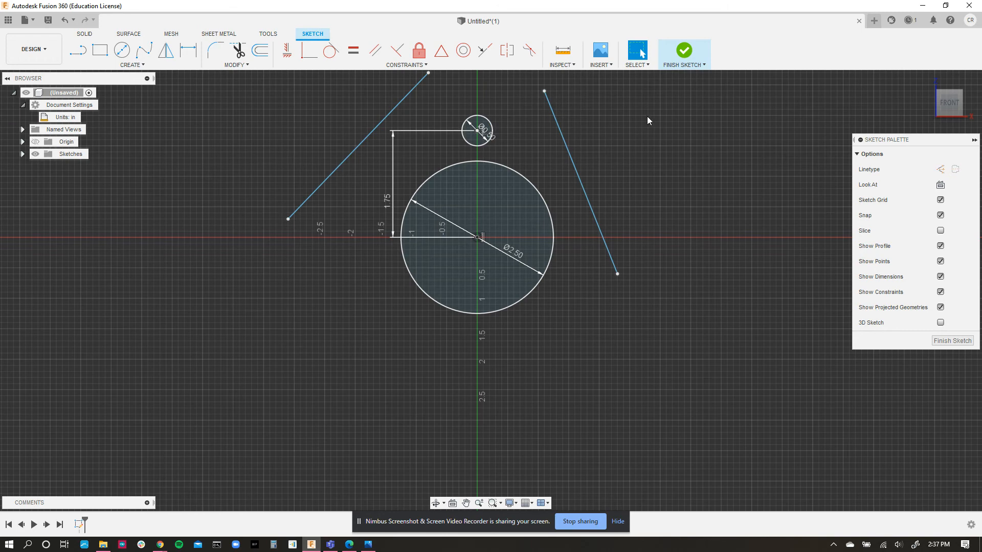
{"action": "scroll", "coordinate": [563, 164], "scroll_direction": "up", "scroll_amount": 2}
{"action": "middle_click_drag", "start_coordinate": [565, 117], "coordinate": [559, 276]}
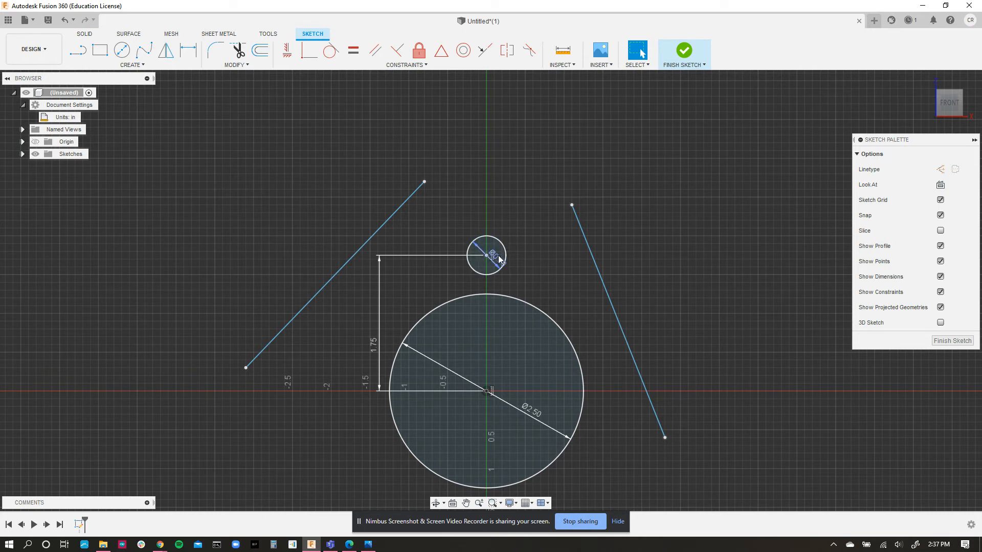
{"action": "middle_click_drag", "start_coordinate": [540, 243], "coordinate": [526, 204]}
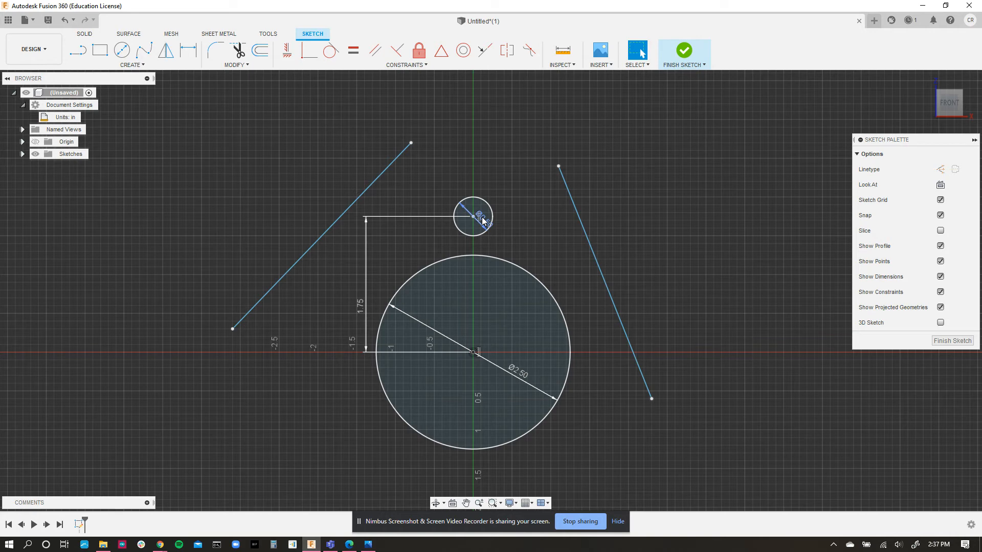
{"action": "key", "text": "d"}
{"action": "left_click", "coordinate": [485, 224]}
{"action": "type", "text": "1"}
{"action": "key", "text": "Return"}
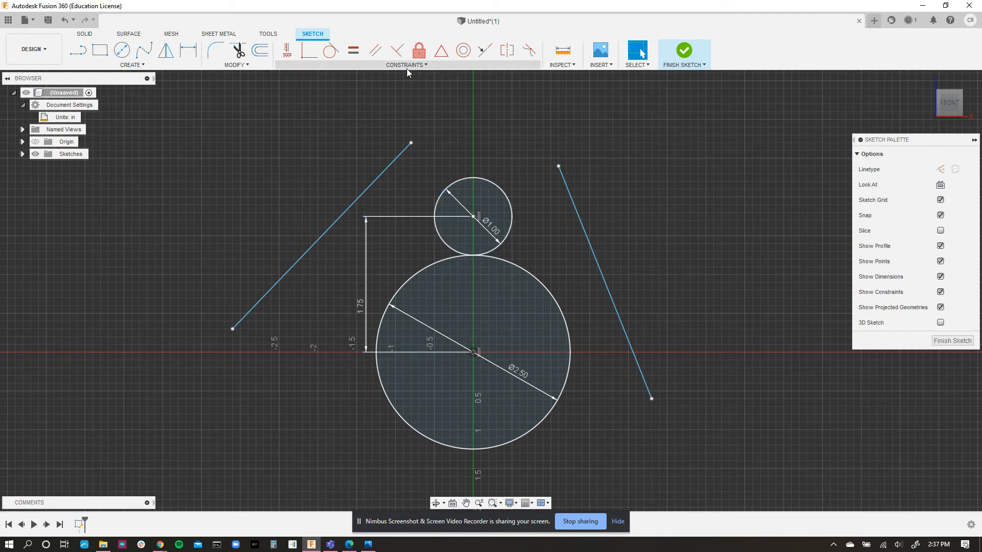
Step: Make the left slanted line tangent to both the small circle and the large circle
{"action": "left_click", "coordinate": [331, 52]}
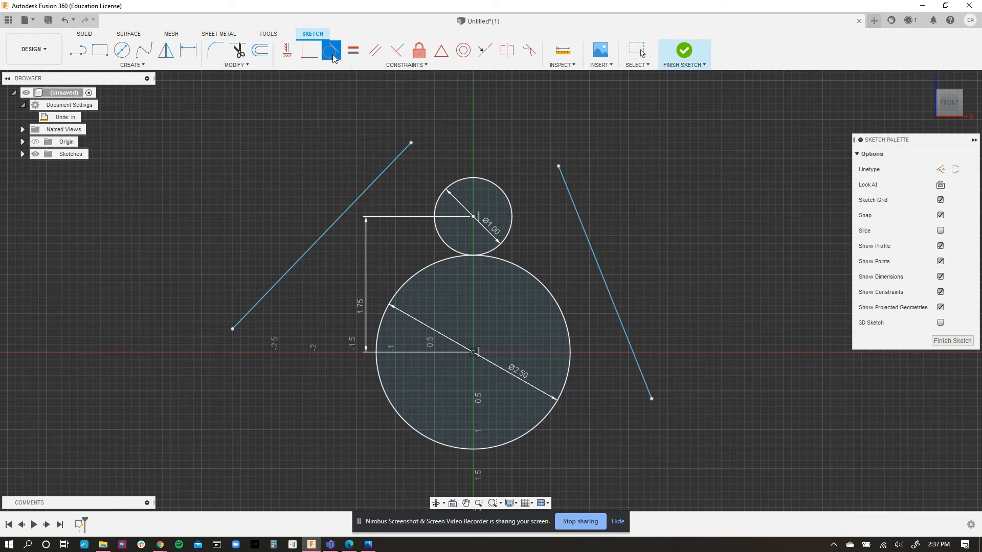
{"action": "left_click", "coordinate": [392, 168]}
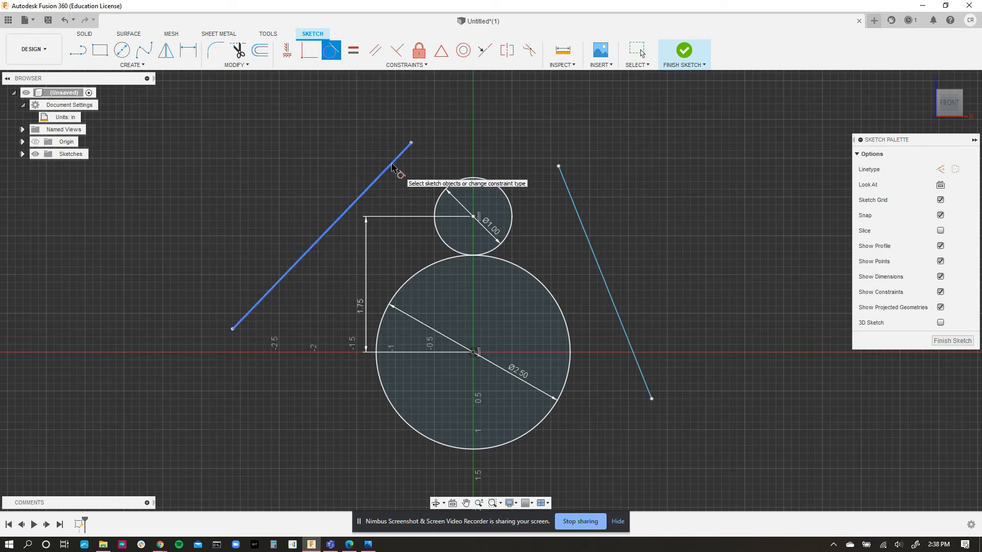
{"action": "left_click", "coordinate": [443, 196]}
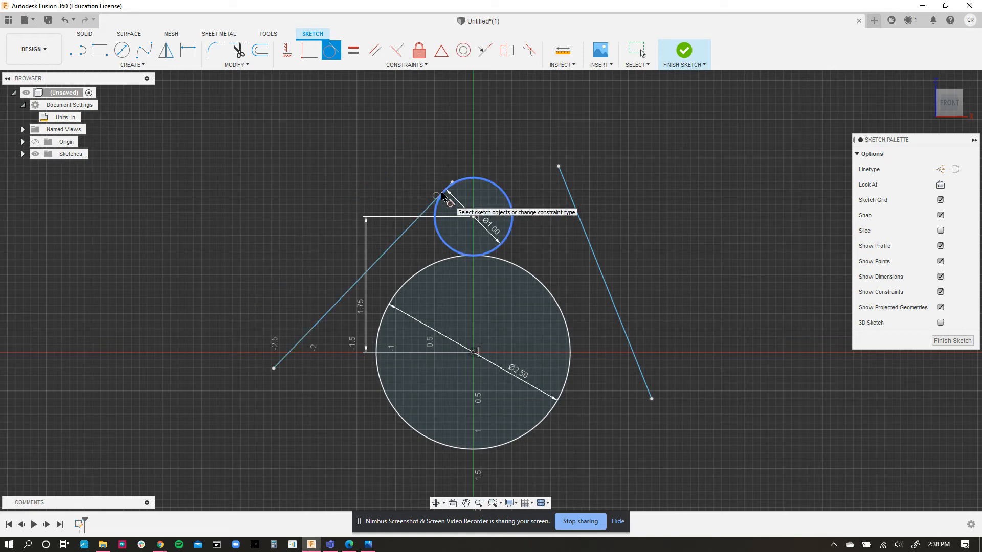
{"action": "left_click", "coordinate": [346, 296]}
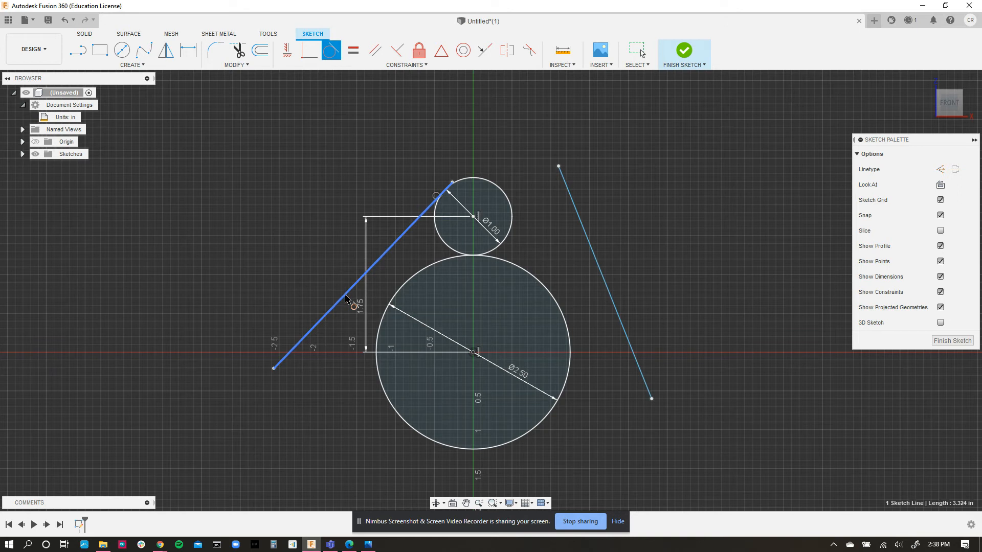
{"action": "left_click", "coordinate": [380, 370]}
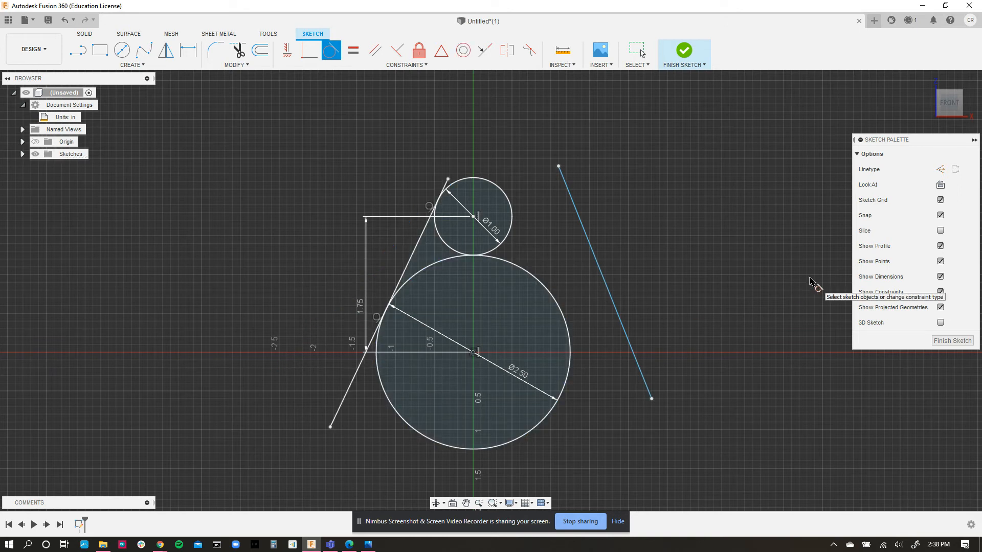
Step: Make the right slanted line tangent to both the small circle and the large circle
{"action": "left_click", "coordinate": [571, 196]}
{"action": "left_click", "coordinate": [512, 206]}
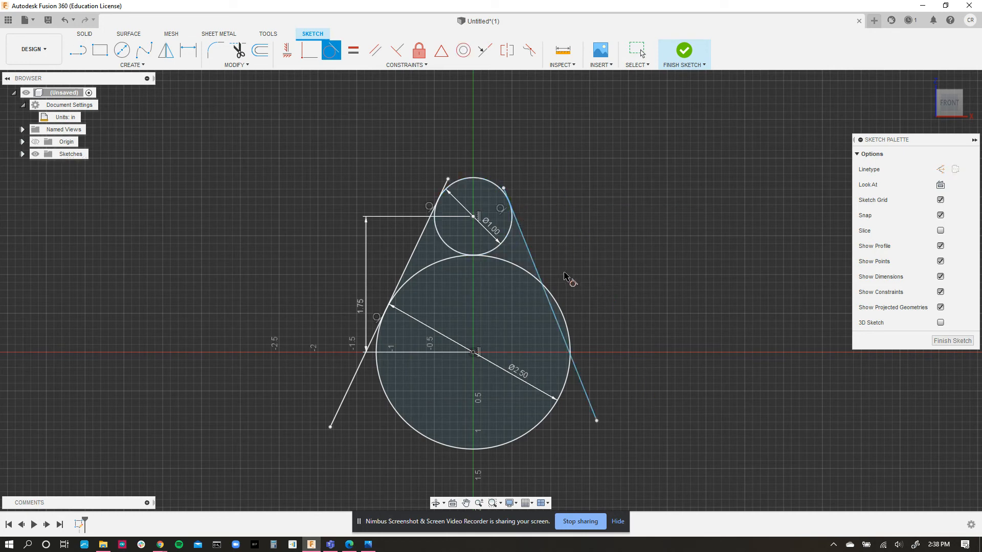
{"action": "left_click", "coordinate": [564, 320]}
{"action": "left_click", "coordinate": [566, 323]}
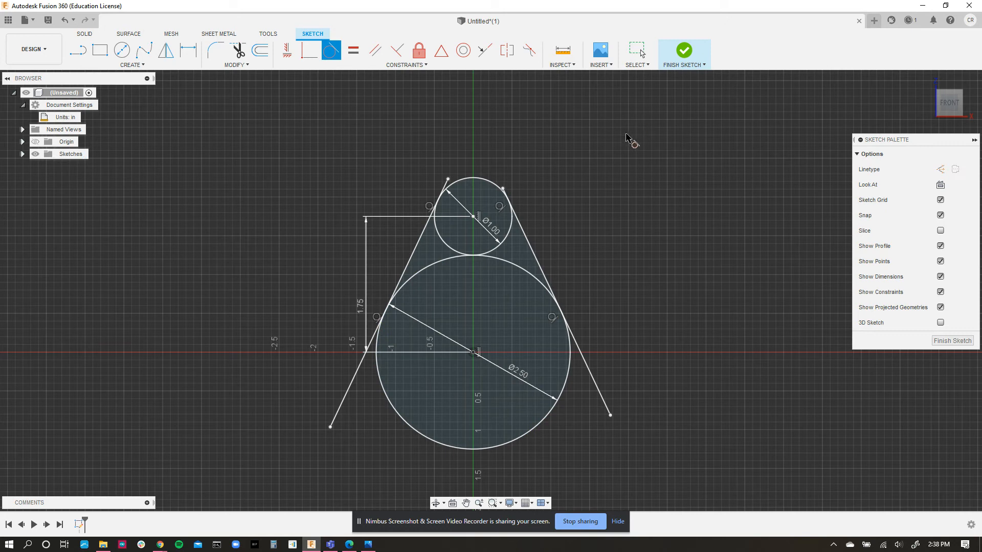
{"action": "key", "text": "Escape"}
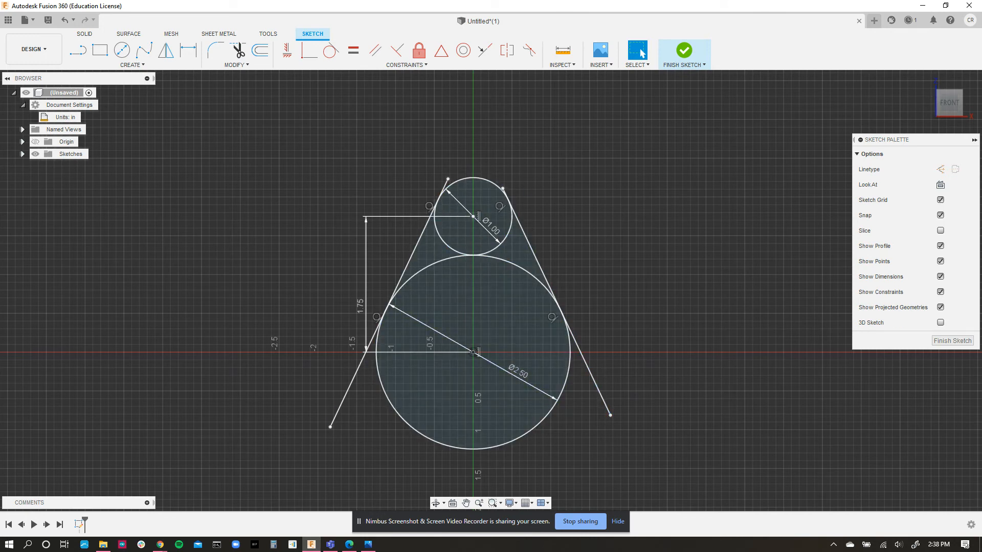
Step: Compare the sketch with the reference drawing and trim both ends of the left line that extend past its tangent points
{"action": "key", "text": "alt+Tab"}
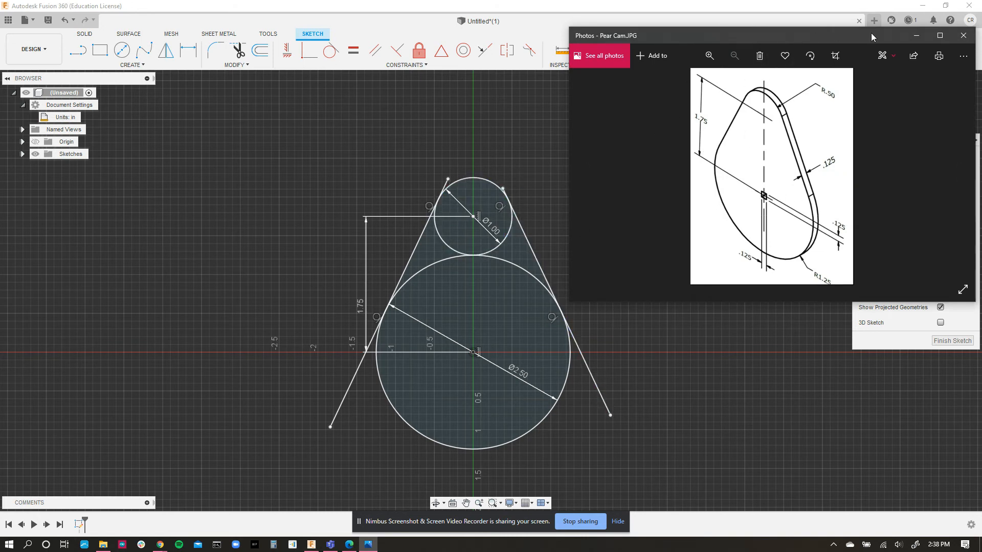
{"action": "key", "text": "alt+Tab"}
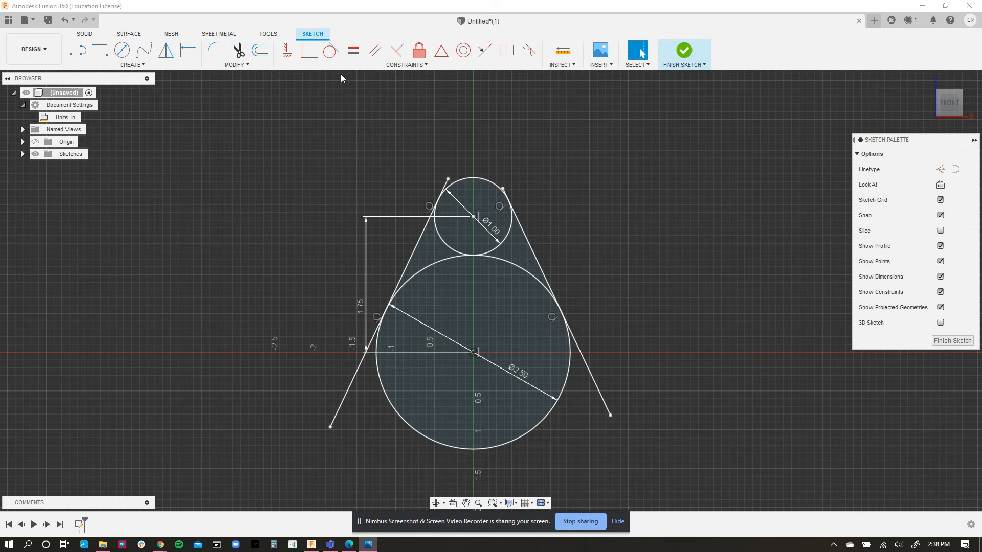
{"action": "left_click", "coordinate": [239, 51]}
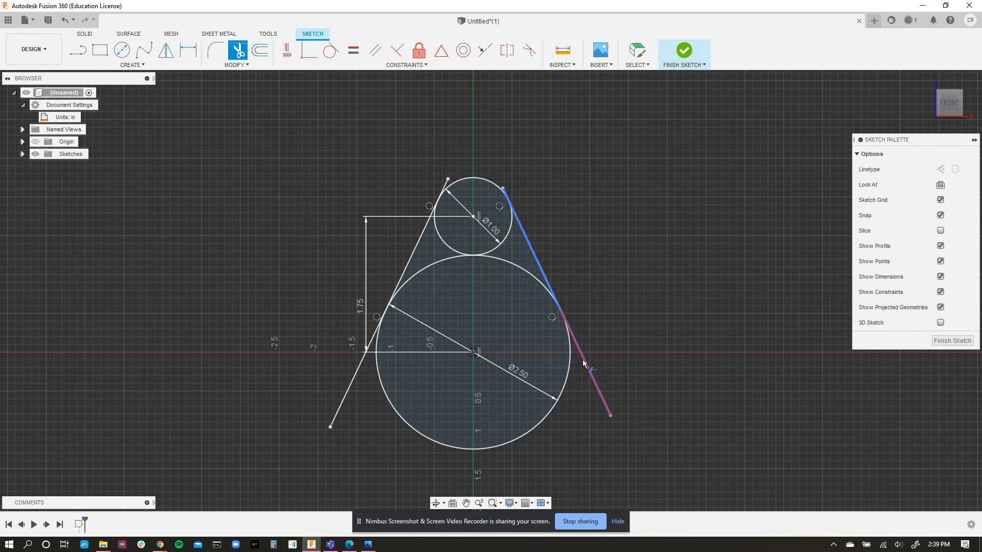
{"action": "left_click", "coordinate": [347, 398]}
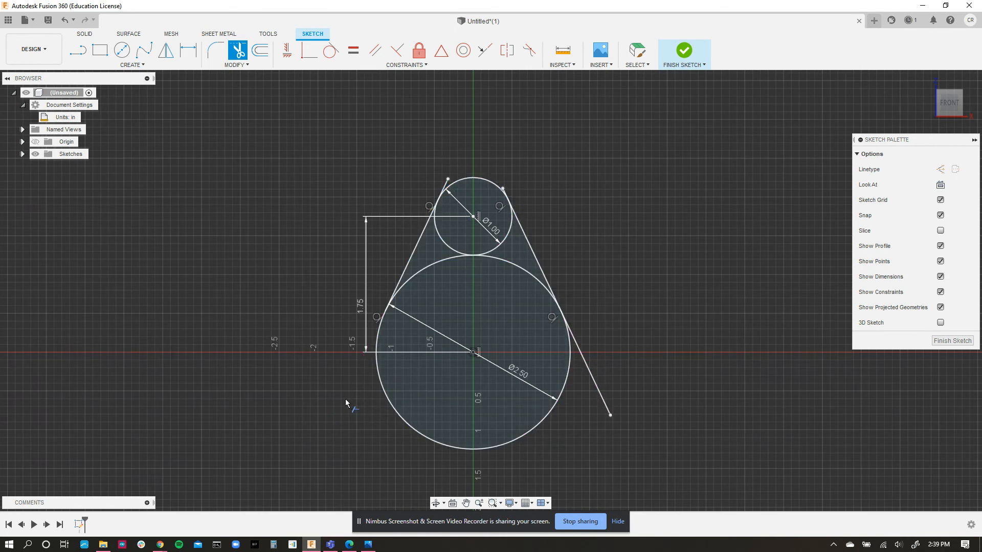
{"action": "left_click", "coordinate": [444, 187]}
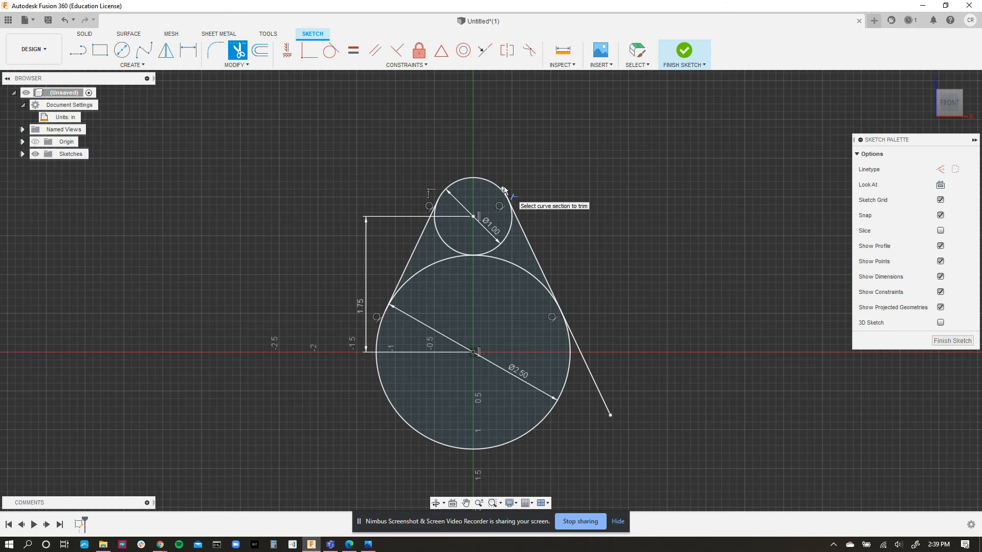
Step: Trim both ends of the right line that extend past its tangent points on the two circles
{"action": "scroll", "coordinate": [507, 193], "scroll_direction": "up", "scroll_amount": 3}
{"action": "left_click", "coordinate": [563, 310]}
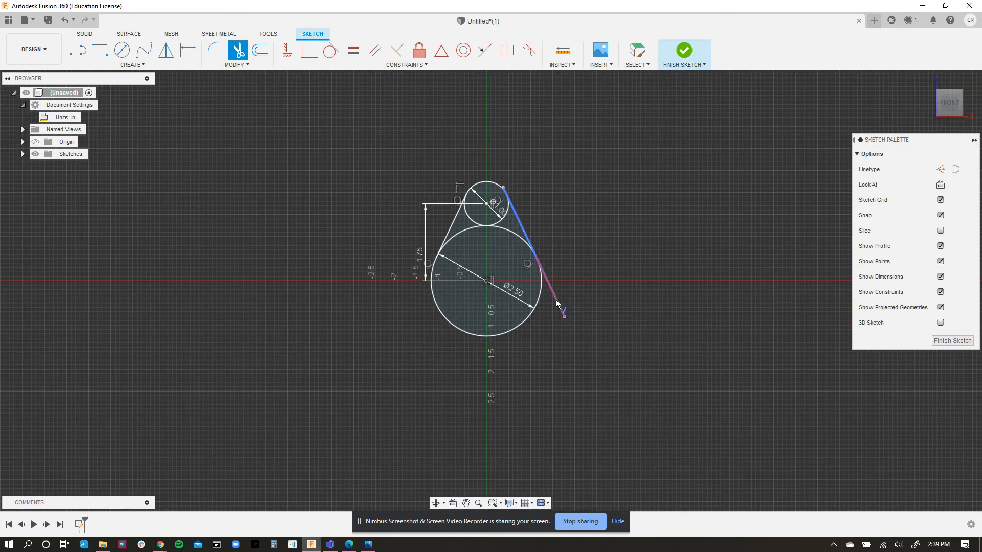
{"action": "scroll", "coordinate": [502, 179], "scroll_direction": "down", "scroll_amount": 8}
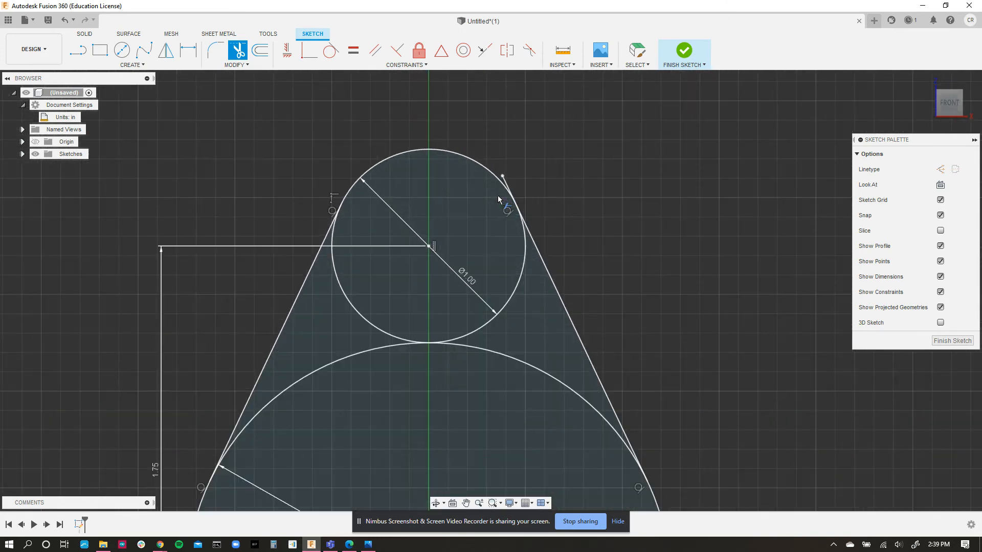
{"action": "scroll", "coordinate": [512, 176], "scroll_direction": "down", "scroll_amount": 2}
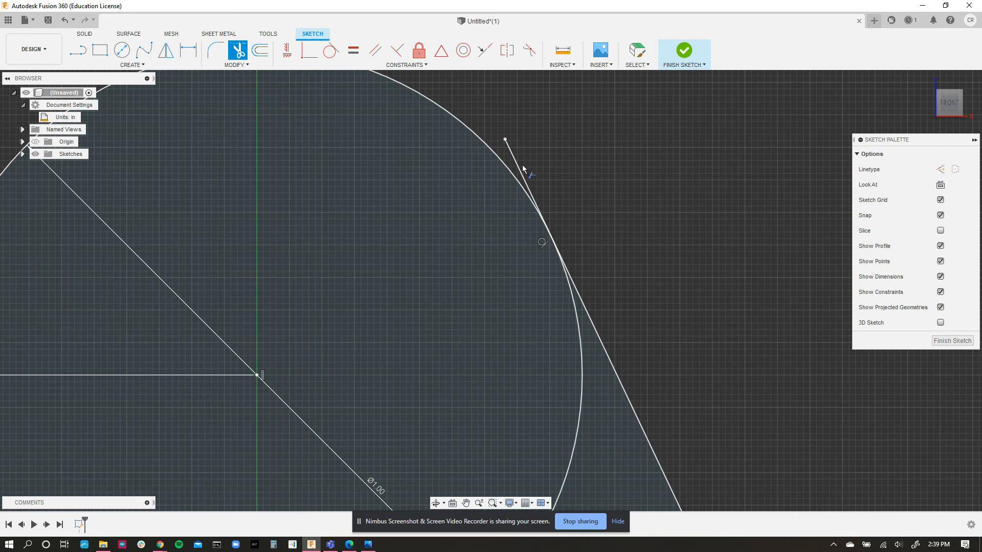
{"action": "left_click", "coordinate": [518, 166]}
{"action": "scroll", "coordinate": [495, 235], "scroll_direction": "up", "scroll_amount": 6}
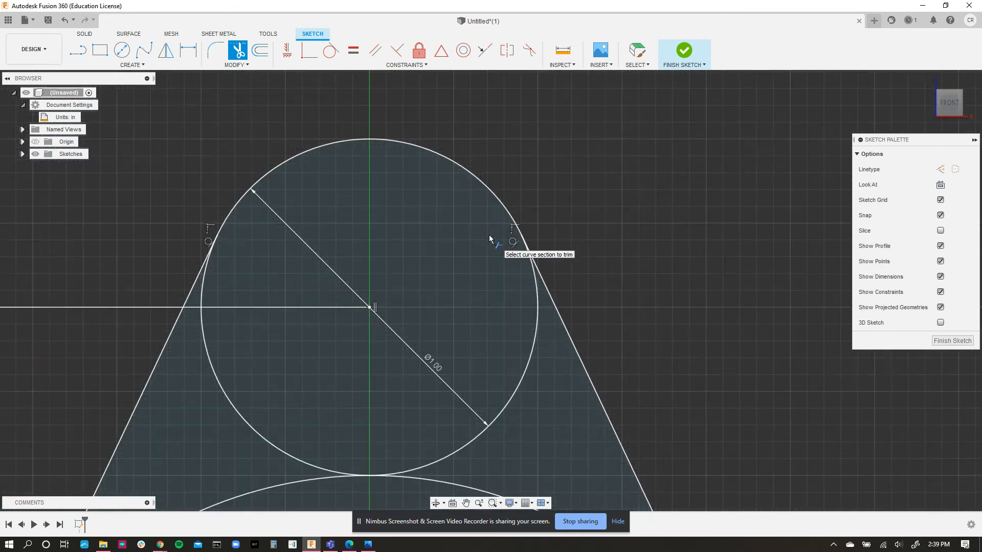
Step: Trim the inner arcs of both circles inside the pear outline and check the reference drawing for the square hole
{"action": "scroll", "coordinate": [587, 191], "scroll_direction": "up", "scroll_amount": 2}
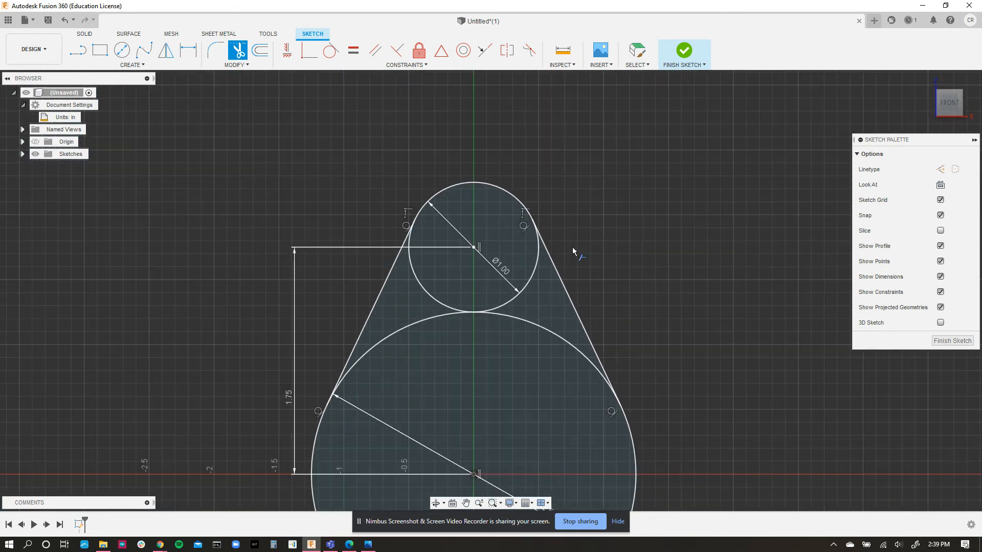
{"action": "left_click", "coordinate": [511, 297]}
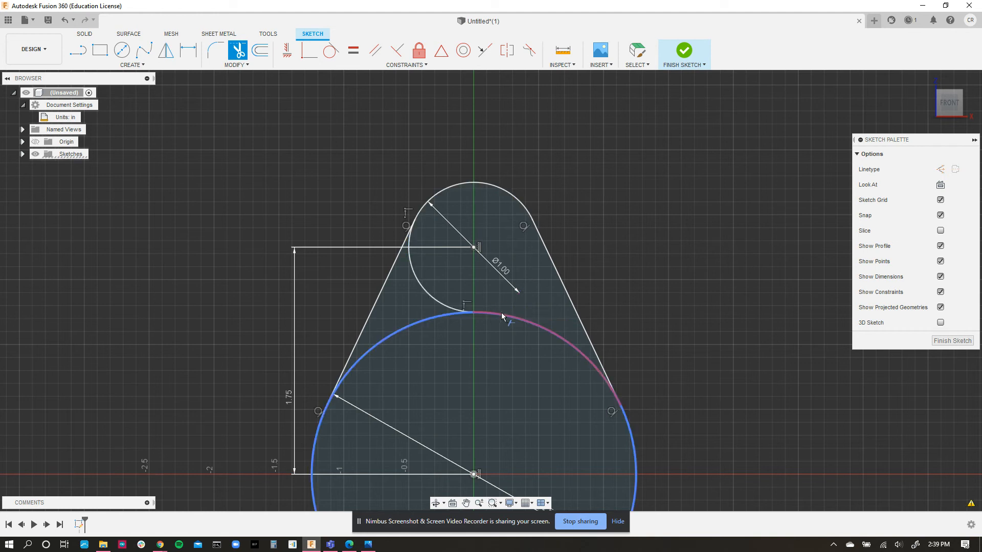
{"action": "left_click", "coordinate": [435, 304]}
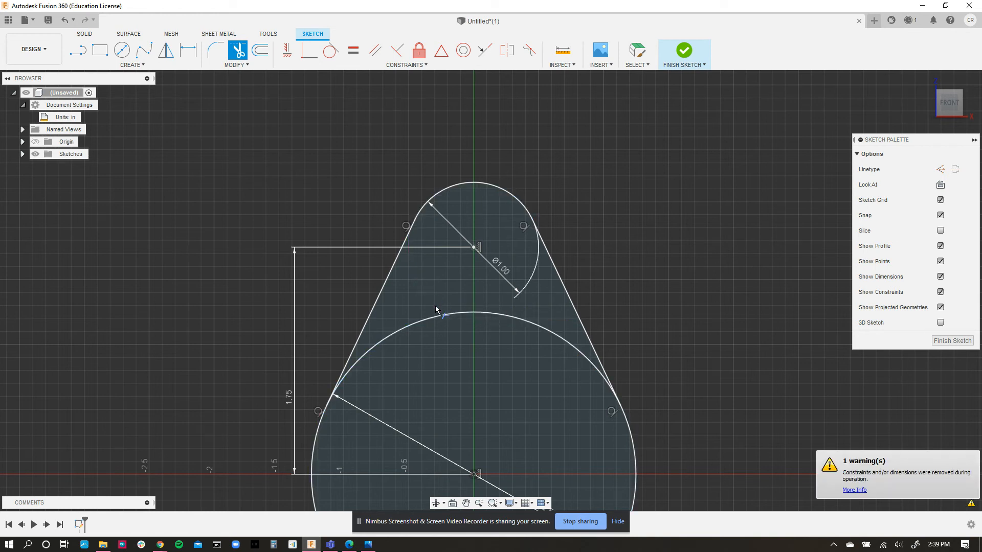
{"action": "left_click", "coordinate": [512, 318]}
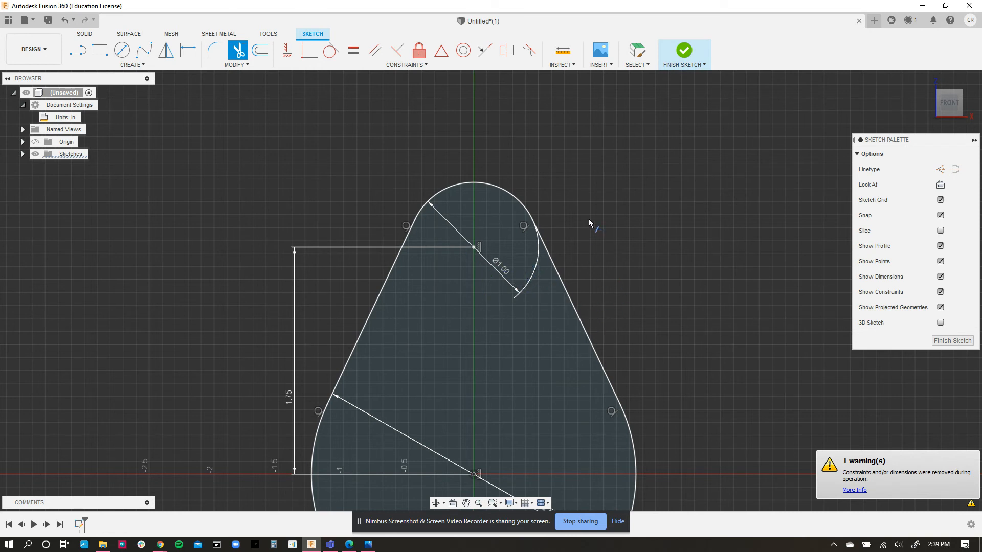
{"action": "middle_click_drag", "start_coordinate": [642, 270], "coordinate": [644, 171]}
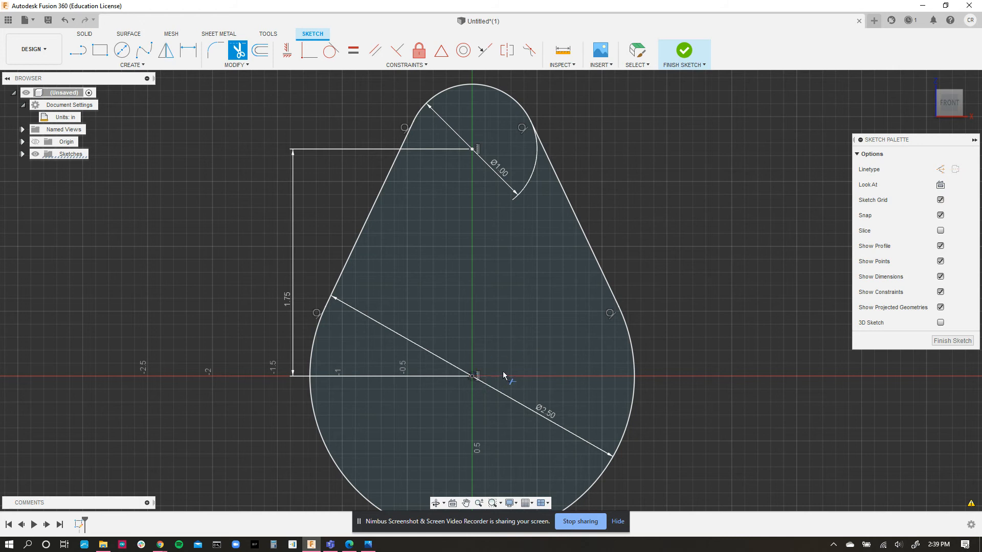
{"action": "left_click_drag", "start_coordinate": [981, 71], "coordinate": [791, 63]}
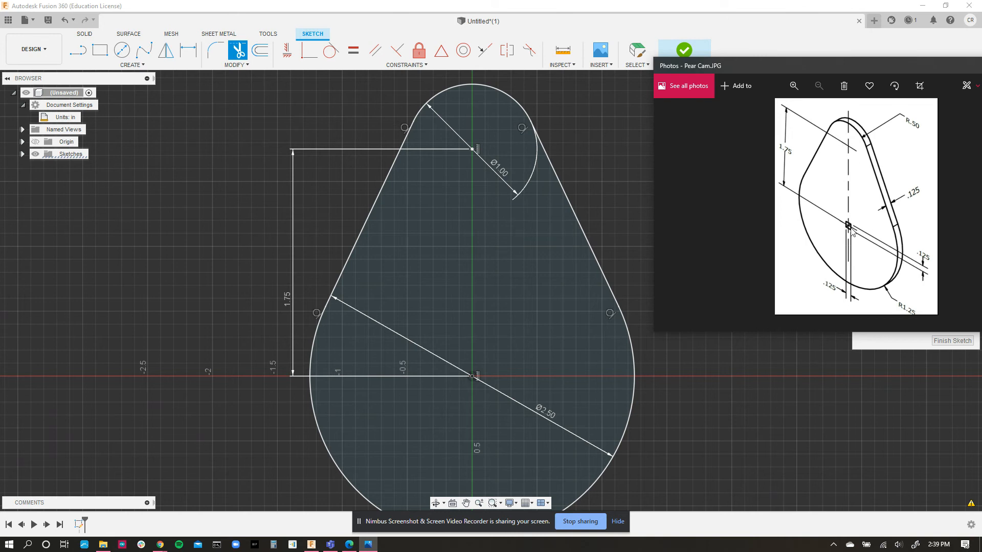
{"action": "left_click_drag", "start_coordinate": [820, 66], "coordinate": [981, 69]}
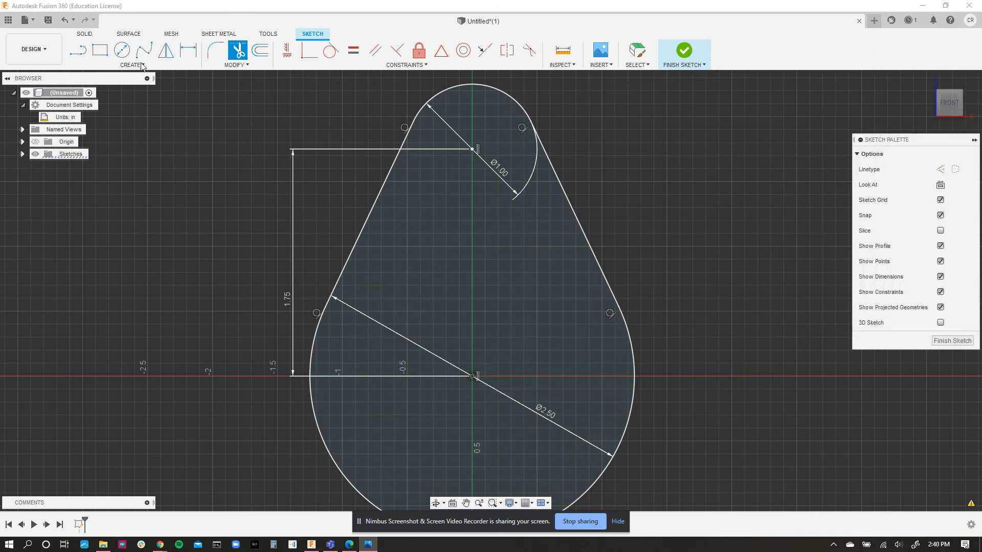
{"action": "left_click", "coordinate": [101, 54]}
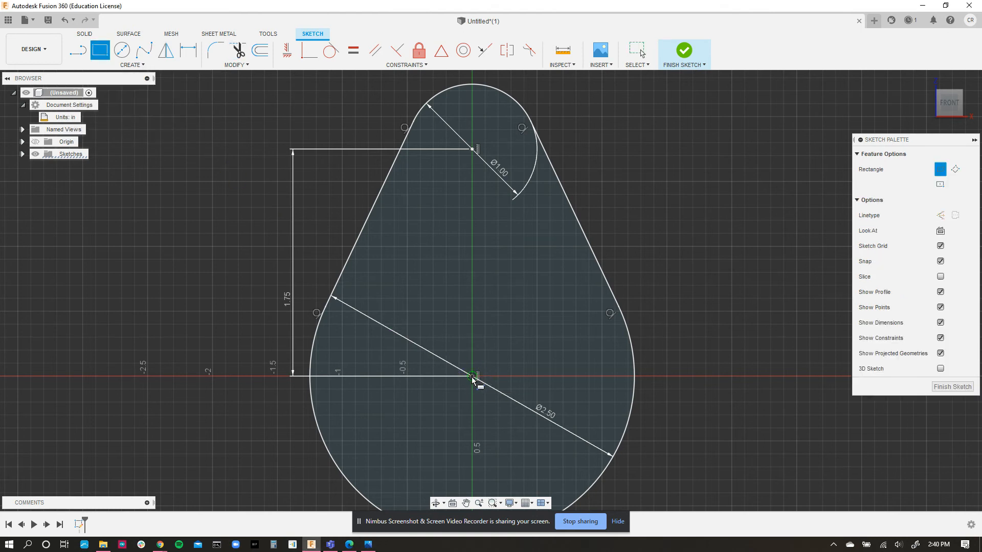
{"action": "left_click", "coordinate": [478, 373]}
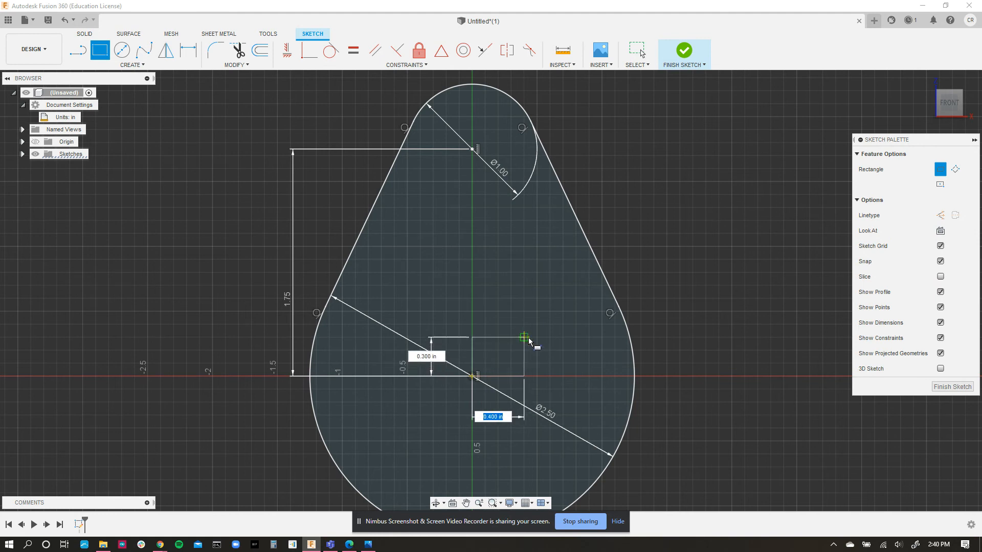
{"action": "left_click", "coordinate": [530, 341]}
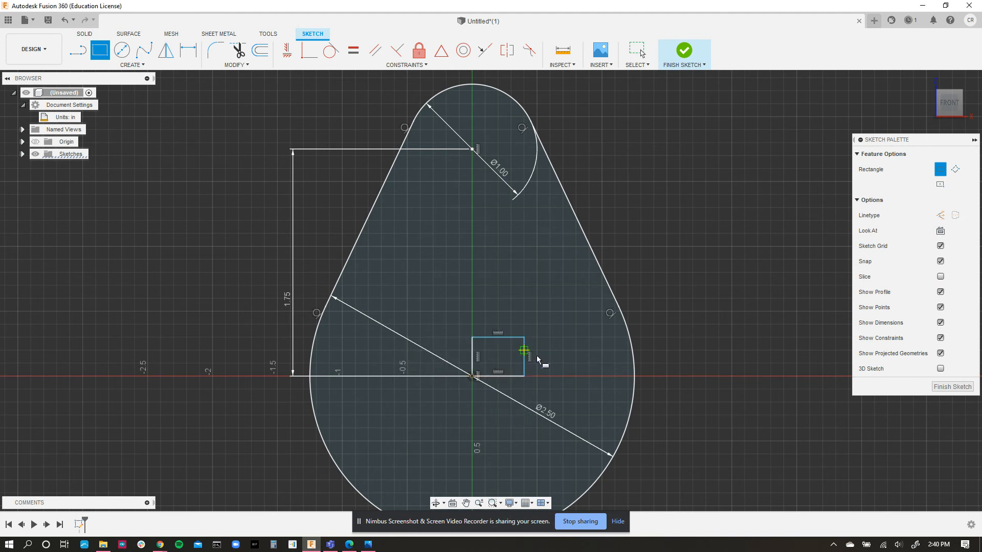
{"action": "key", "text": "Escape"}
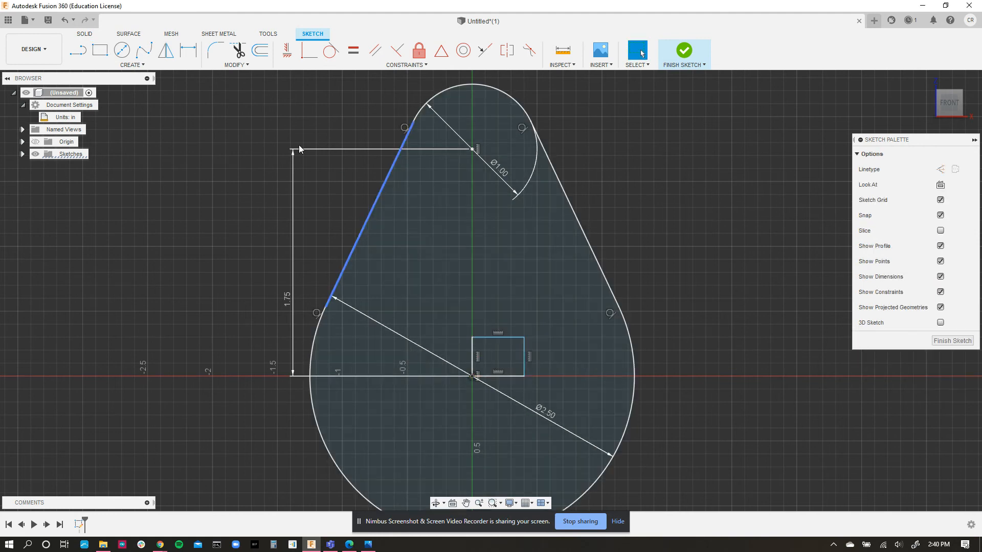
{"action": "left_click", "coordinate": [64, 20]}
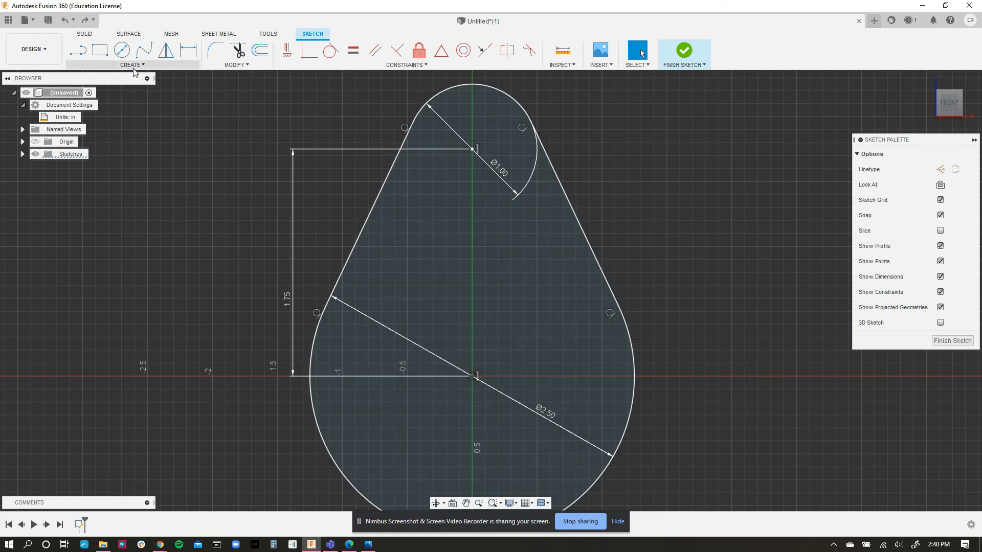
Step: Draw a center rectangle at the large circle's center, 0.125 in wide and 0.125 in high
{"action": "left_click", "coordinate": [134, 67]}
{"action": "mouse_move", "coordinate": [132, 86]}
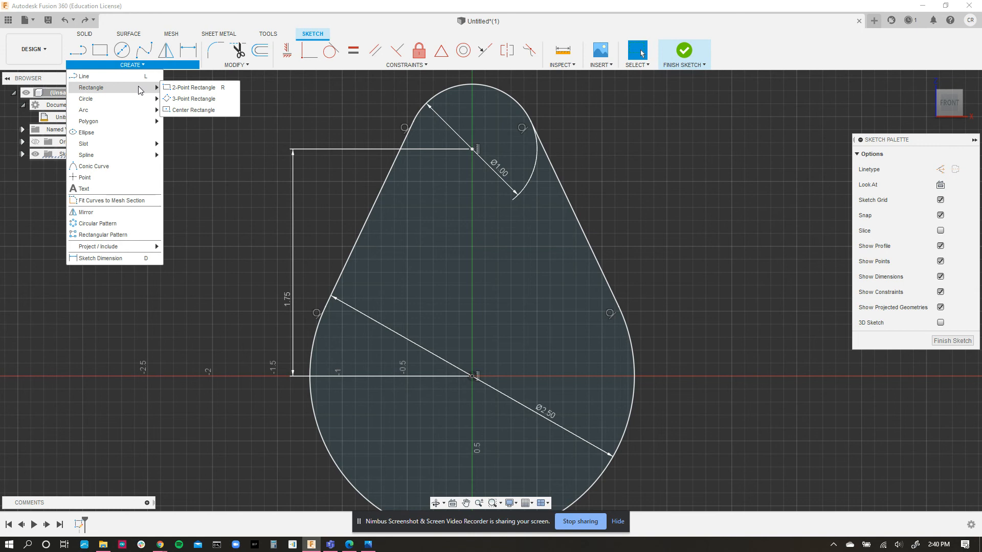
{"action": "left_click", "coordinate": [195, 111]}
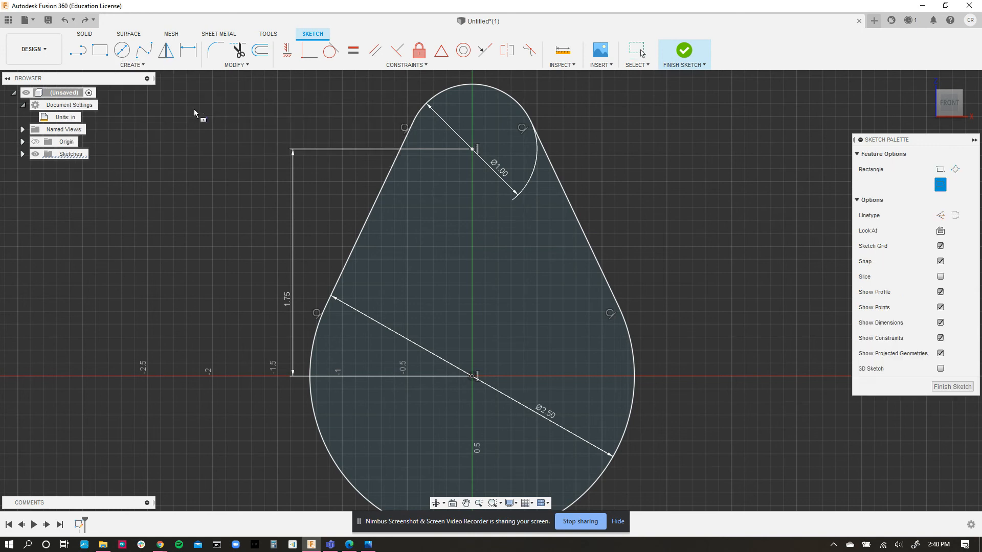
{"action": "left_click", "coordinate": [473, 377]}
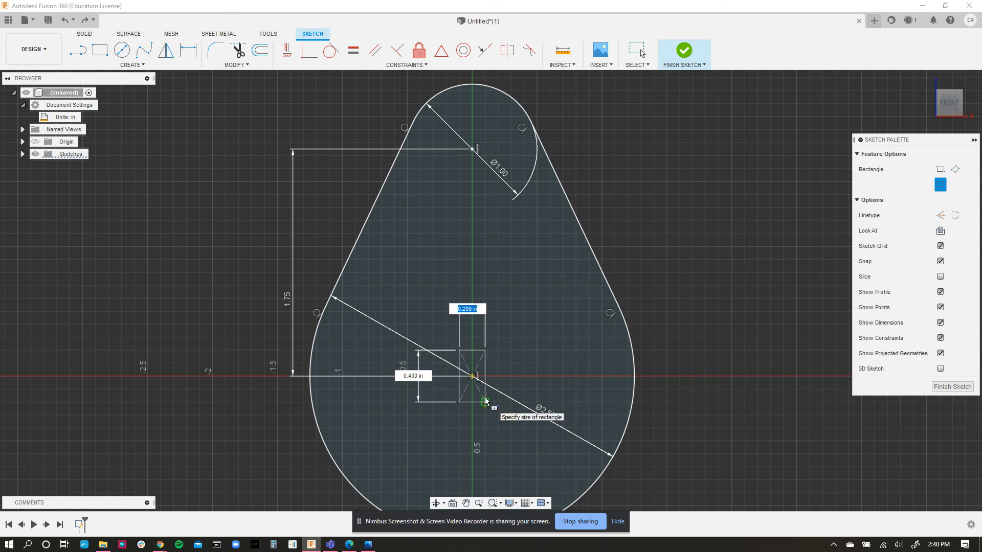
{"action": "key", "text": "BackSpace"}
{"action": "type", "text": ".125"}
{"action": "key", "text": "Tab"}
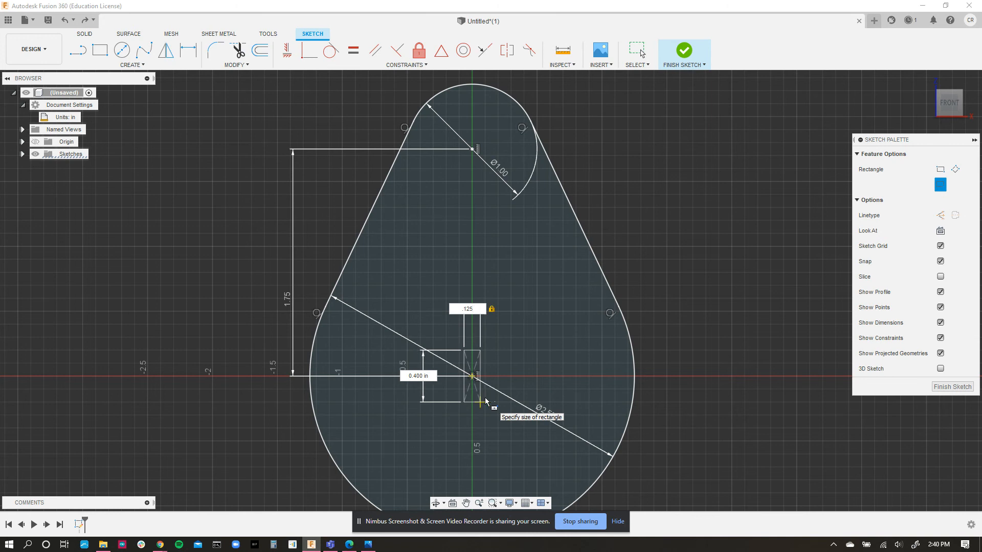
{"action": "key", "text": "Tab"}
{"action": "key", "text": "BackSpace"}
{"action": "key", "text": "Tab"}
{"action": "key", "text": "Tab"}
{"action": "key", "text": "Tab"}
{"action": "key", "text": "Tab"}
{"action": "key", "text": "Tab"}
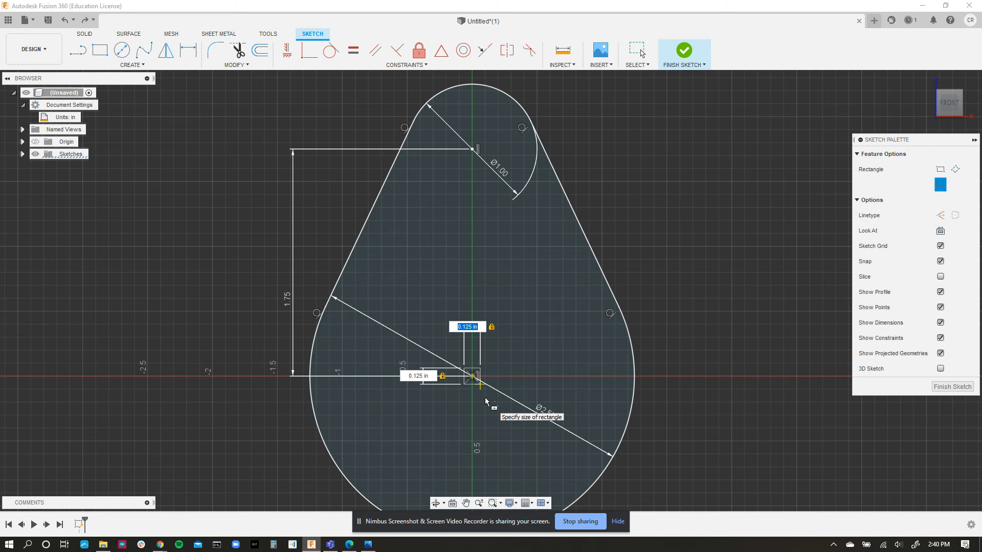
{"action": "key", "text": "Return"}
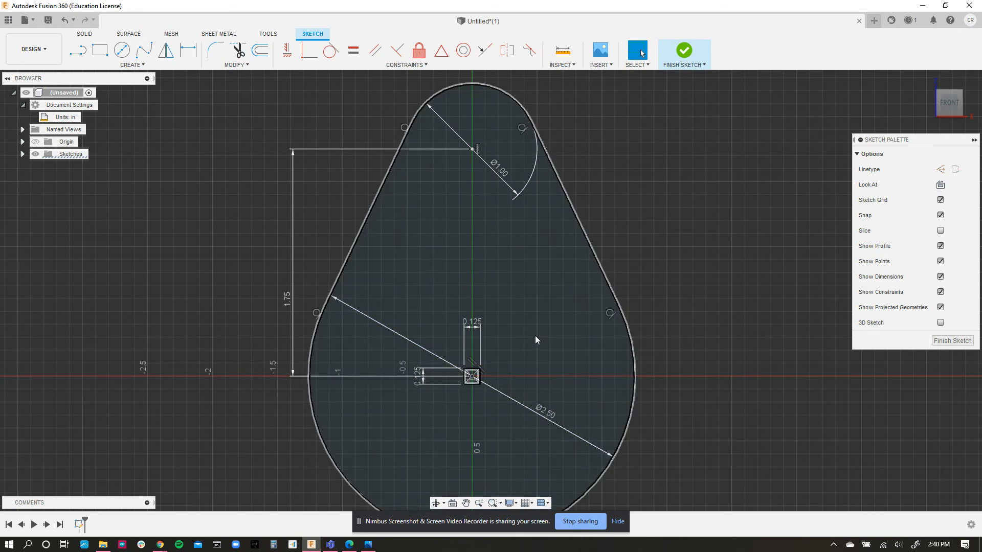
Step: Finish the sketch and return to the home view
{"action": "scroll", "coordinate": [660, 316], "scroll_direction": "up", "scroll_amount": 2}
{"action": "scroll", "coordinate": [660, 313], "scroll_direction": "down", "scroll_amount": 4}
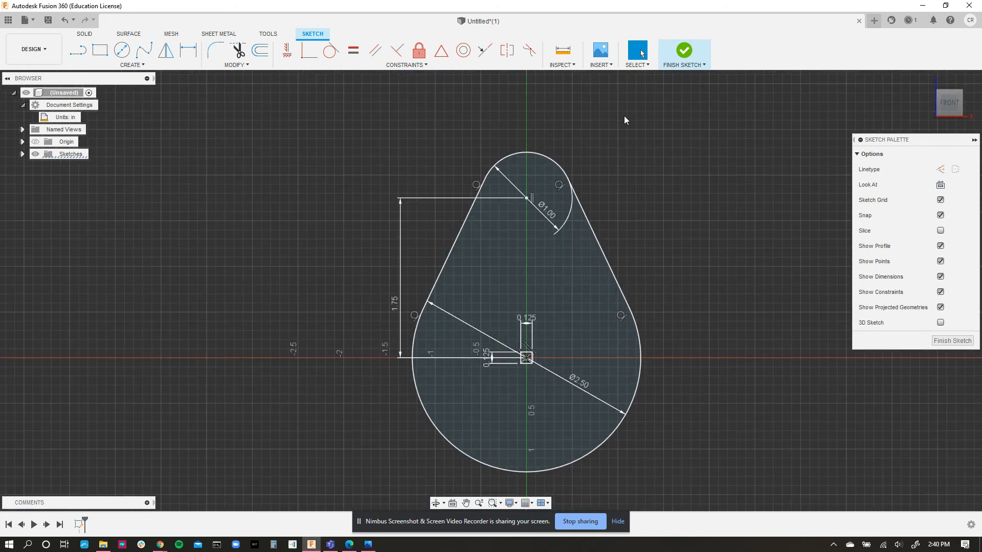
{"action": "left_click", "coordinate": [684, 51]}
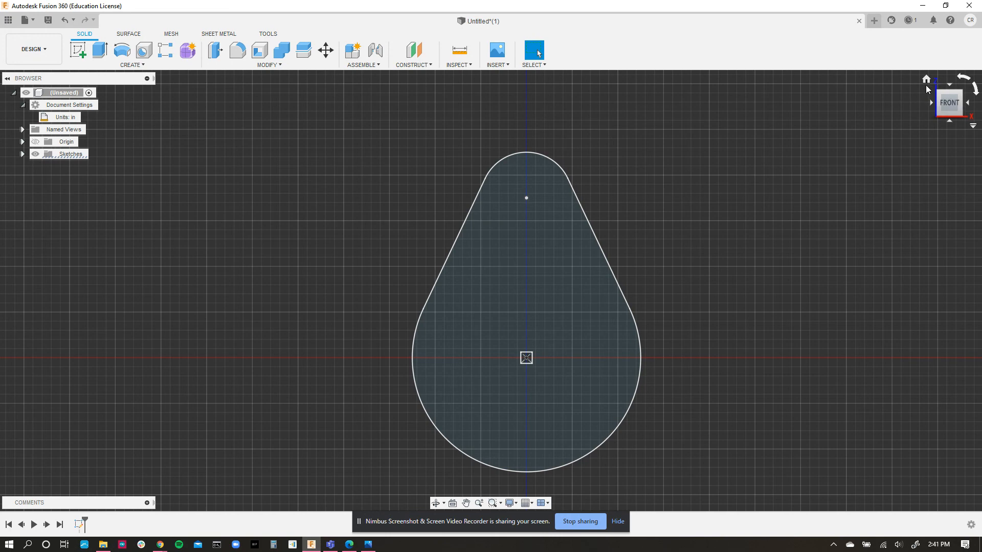
{"action": "left_click", "coordinate": [927, 78]}
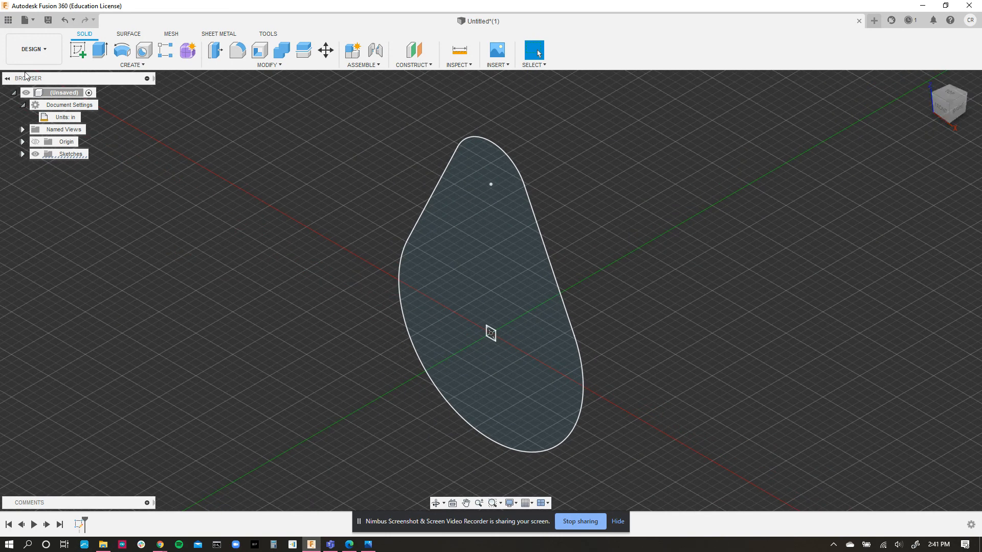
Step: Extrude the pear-shaped profile, excluding the small square, 0.125 in to one side as a new body
{"action": "left_click", "coordinate": [101, 50]}
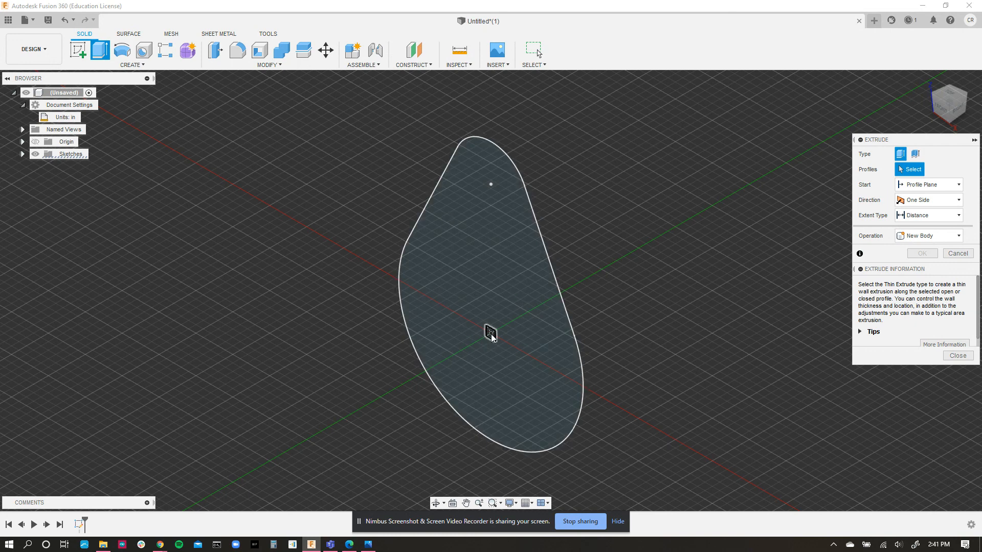
{"action": "scroll", "coordinate": [491, 335], "scroll_direction": "up", "scroll_amount": 3}
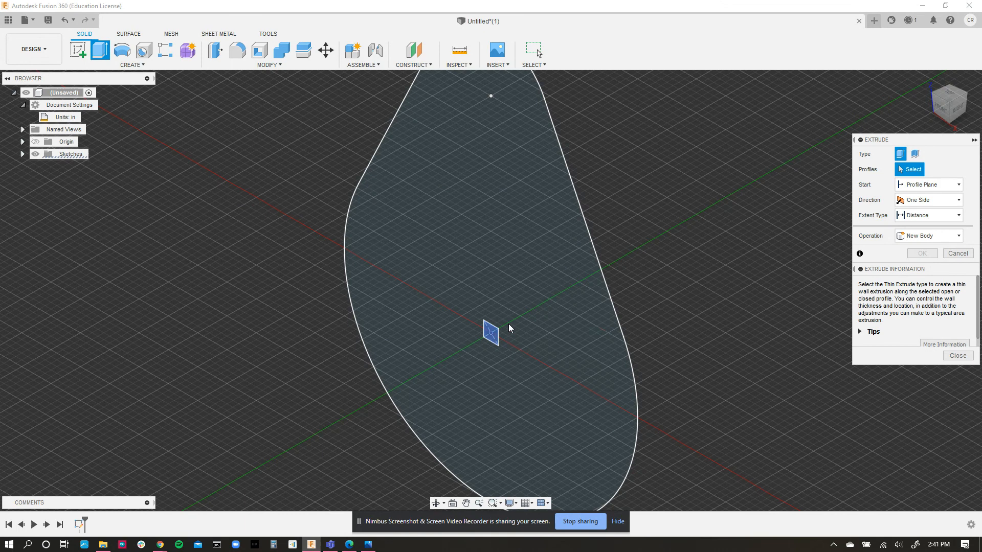
{"action": "left_click", "coordinate": [508, 232]}
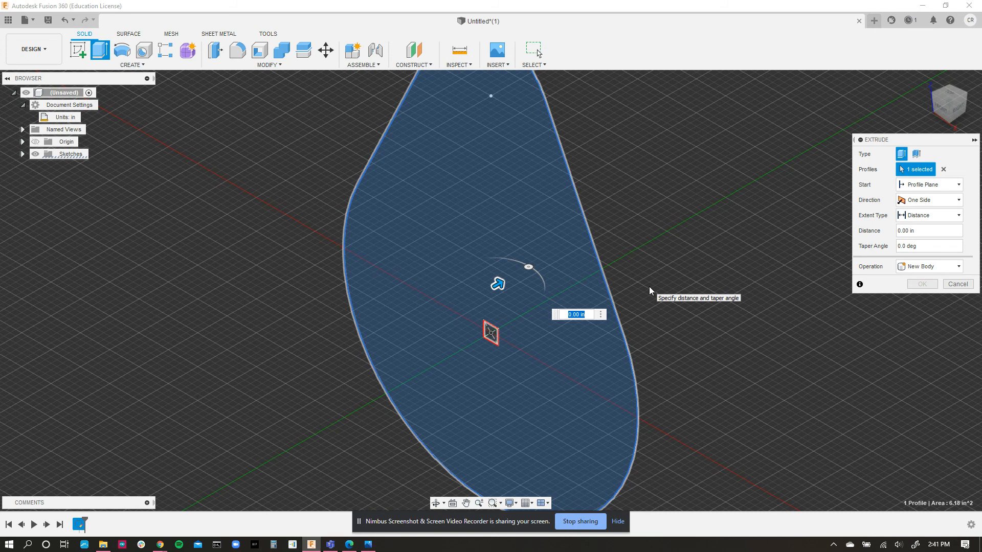
{"action": "type", "text": ".125"}
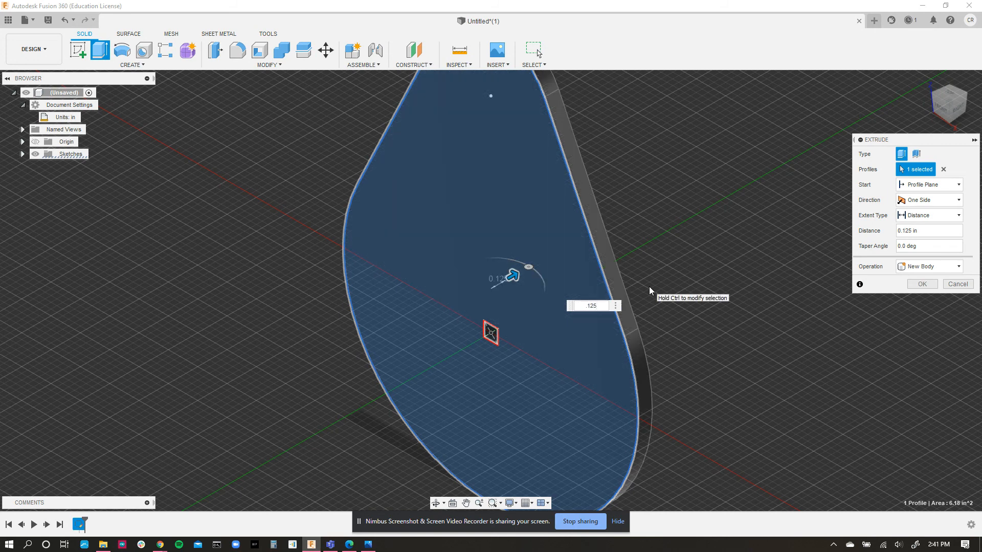
{"action": "key", "text": "Return"}
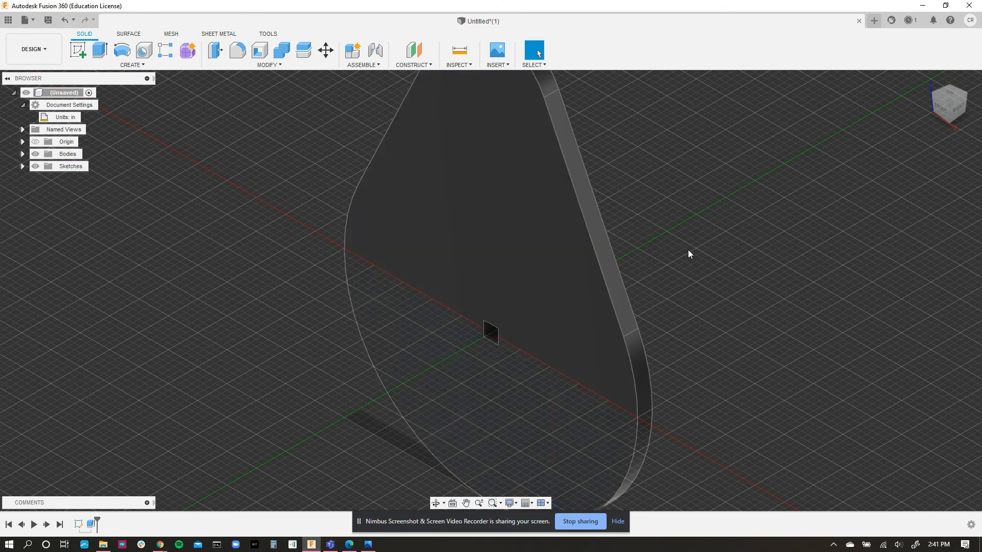
Step: Examine the extruded cam from the side and back and compare it with the Pear Cam reference drawing
{"action": "scroll", "coordinate": [667, 254], "scroll_direction": "up", "scroll_amount": 1}
{"action": "scroll", "coordinate": [667, 254], "scroll_direction": "down", "scroll_amount": 2}
{"action": "scroll", "coordinate": [667, 259], "scroll_direction": "down", "scroll_amount": 1}
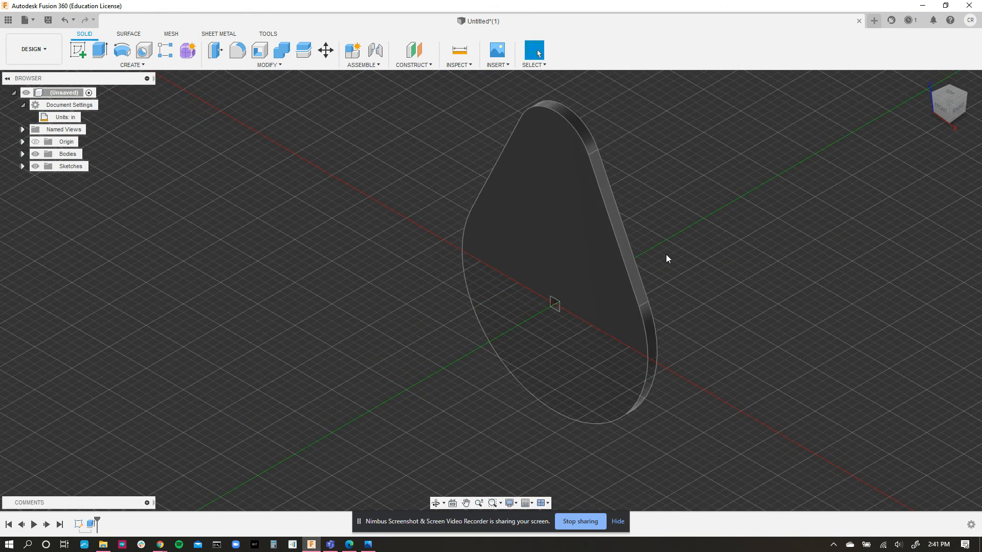
{"action": "scroll", "coordinate": [666, 254], "scroll_direction": "up", "scroll_amount": 1}
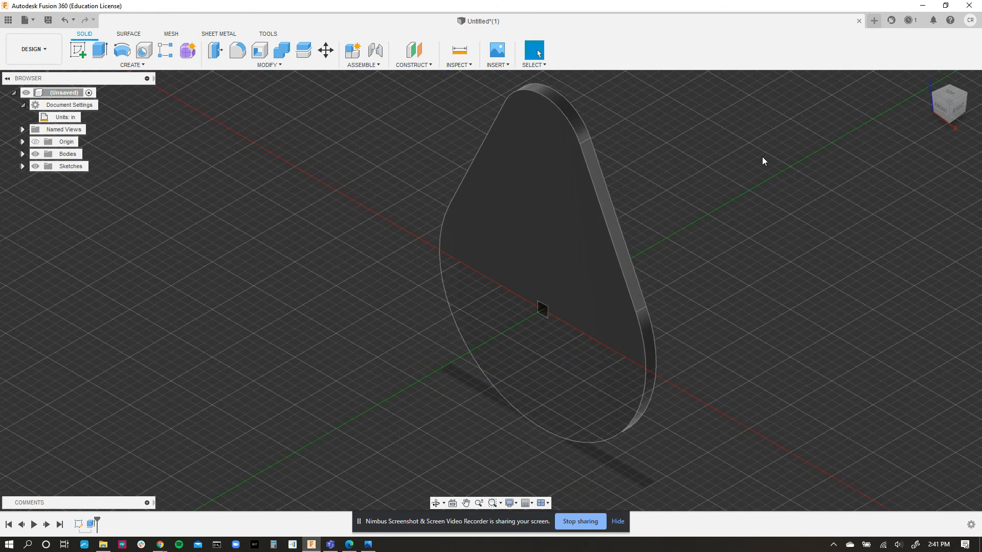
{"action": "left_click_drag", "start_coordinate": [953, 105], "coordinate": [951, 108]}
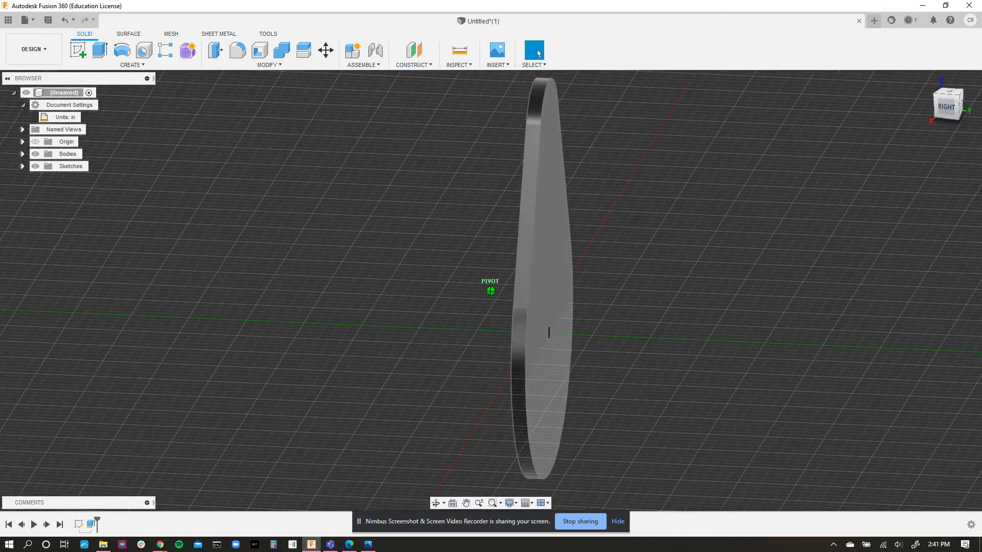
{"action": "mouse_move", "coordinate": [952, 106]}
{"action": "left_mouse_down"}
{"action": "mouse_move", "coordinate": [937, 87]}
{"action": "mouse_move", "coordinate": [942, 105]}
{"action": "mouse_move", "coordinate": [955, 106]}
{"action": "left_mouse_up"}
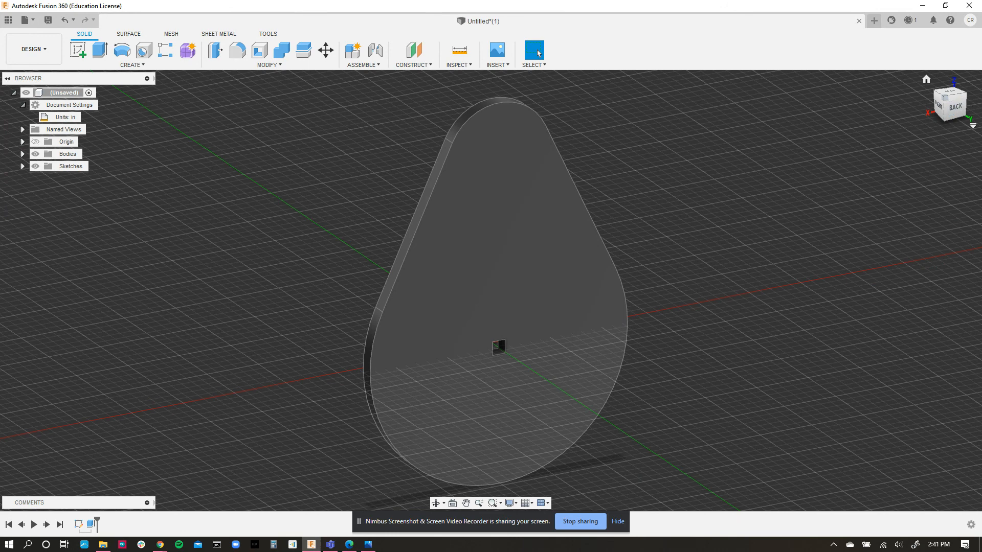
{"action": "left_click_drag", "start_coordinate": [981, 62], "coordinate": [822, 58]}
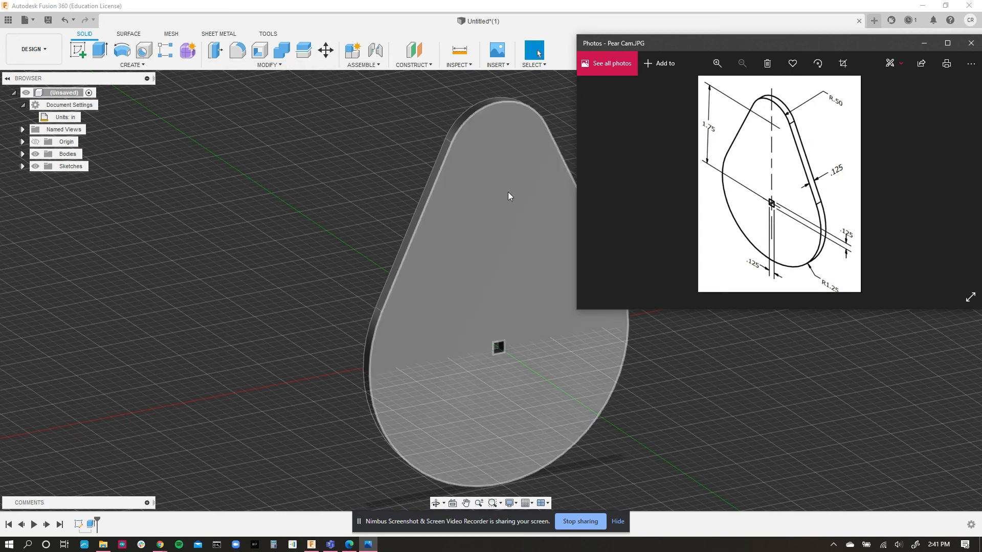
{"action": "left_click", "coordinate": [923, 43]}
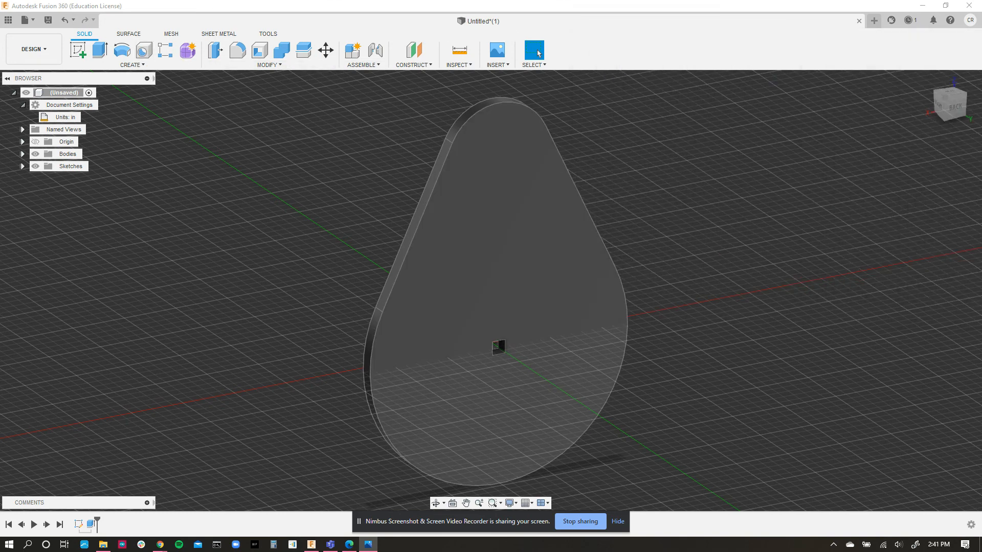